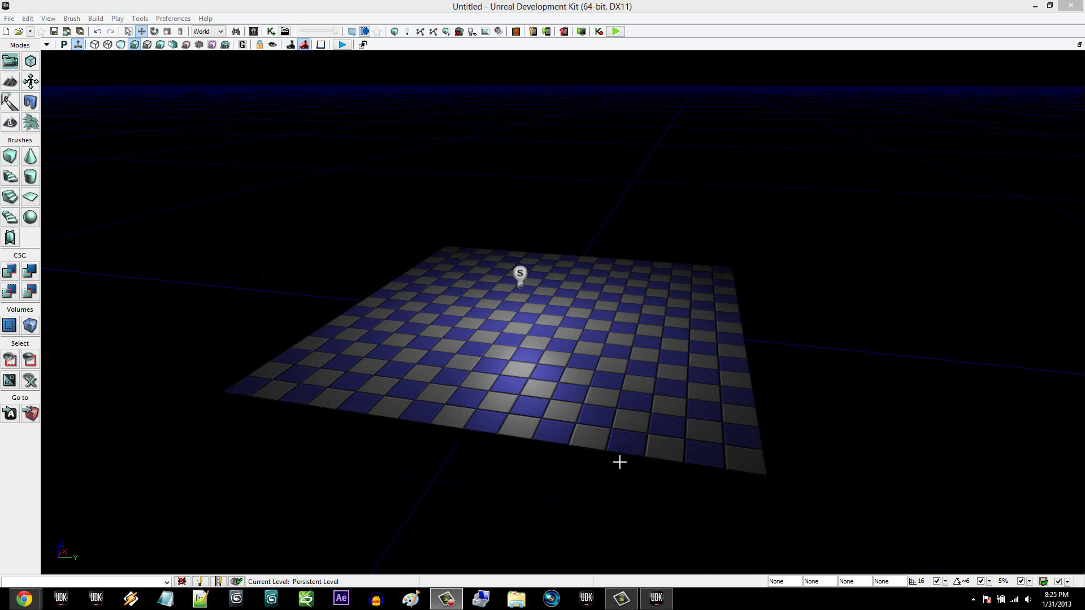
pyautogui.moveTo(583, 461); pyautogui.dragTo(578, 458, button='right')
pyautogui.scroll(4, 578, 458)
pyautogui.moveTo(576, 456); pyautogui.dragTo(552, 437)
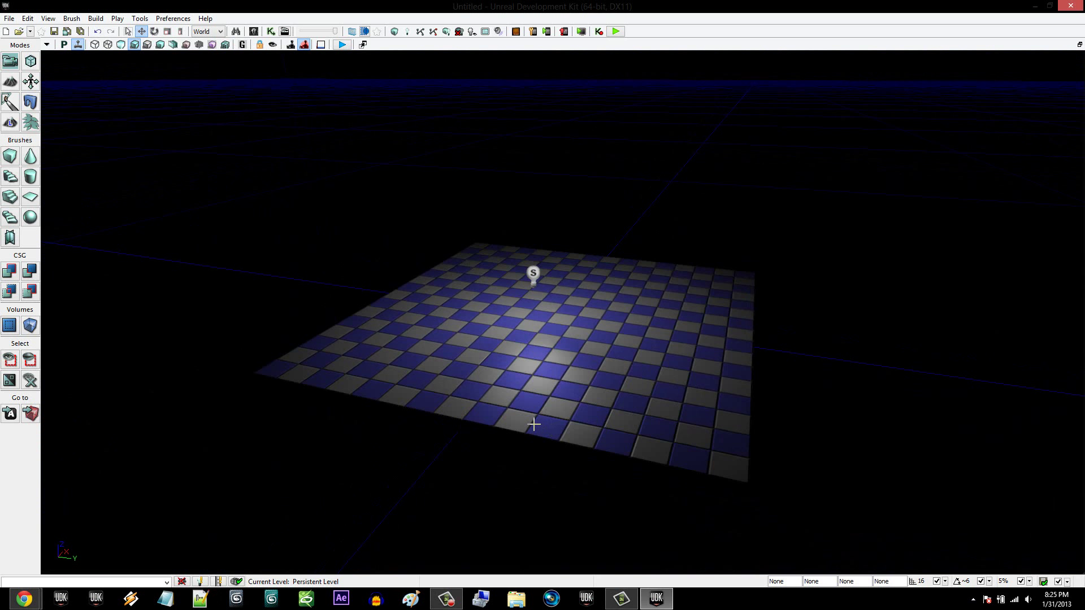
pyautogui.moveTo(533, 424); pyautogui.dragTo(523, 425)
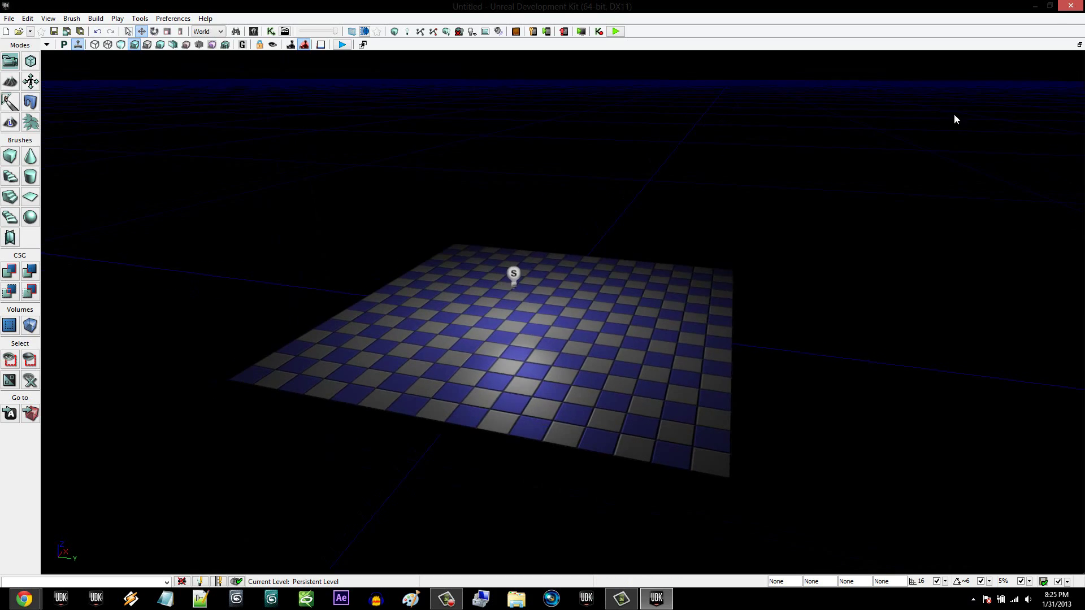
pyautogui.click(1036, 6)
pyautogui.click(645, 603)
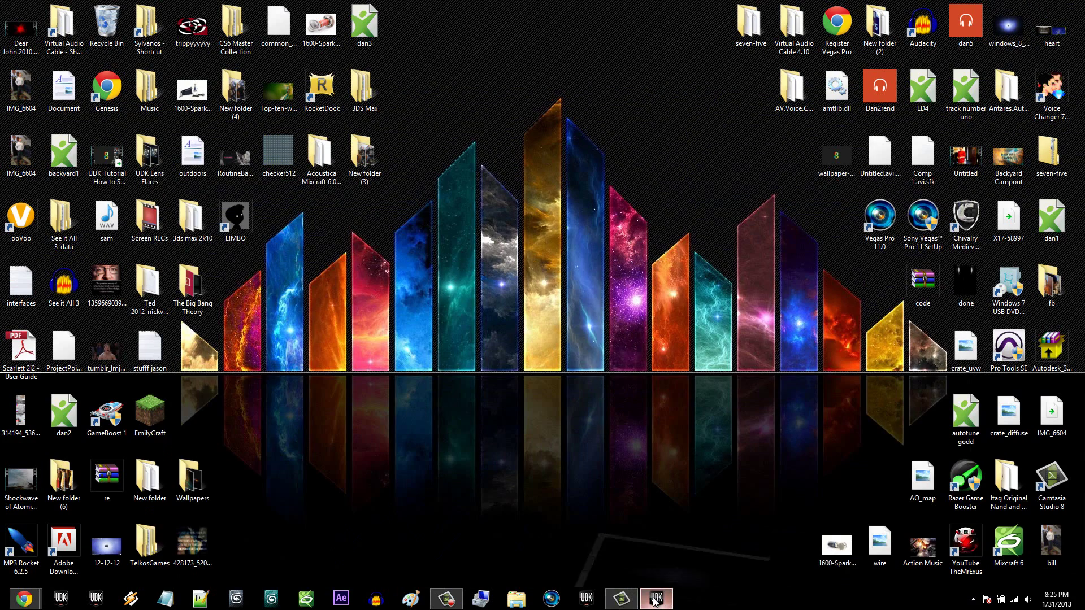
pyautogui.moveTo(499, 364); pyautogui.dragTo(499, 364, button='right')
pyautogui.moveTo(499, 365); pyautogui.dragTo(392, 369)
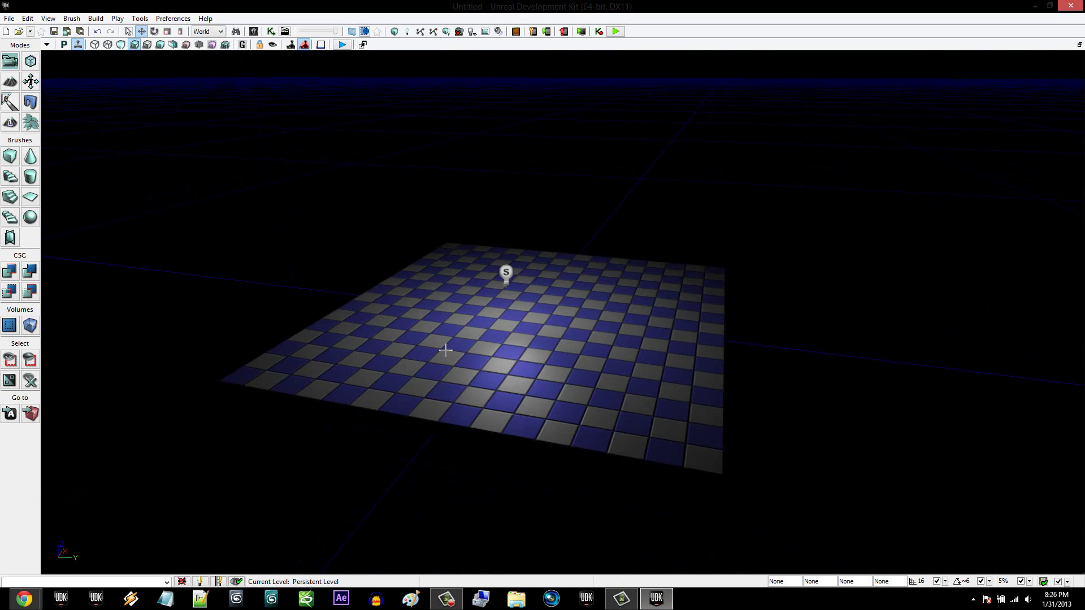
pyautogui.moveTo(443, 358); pyautogui.dragTo(440, 365, button='right')
pyautogui.scroll(5, 101, 261)
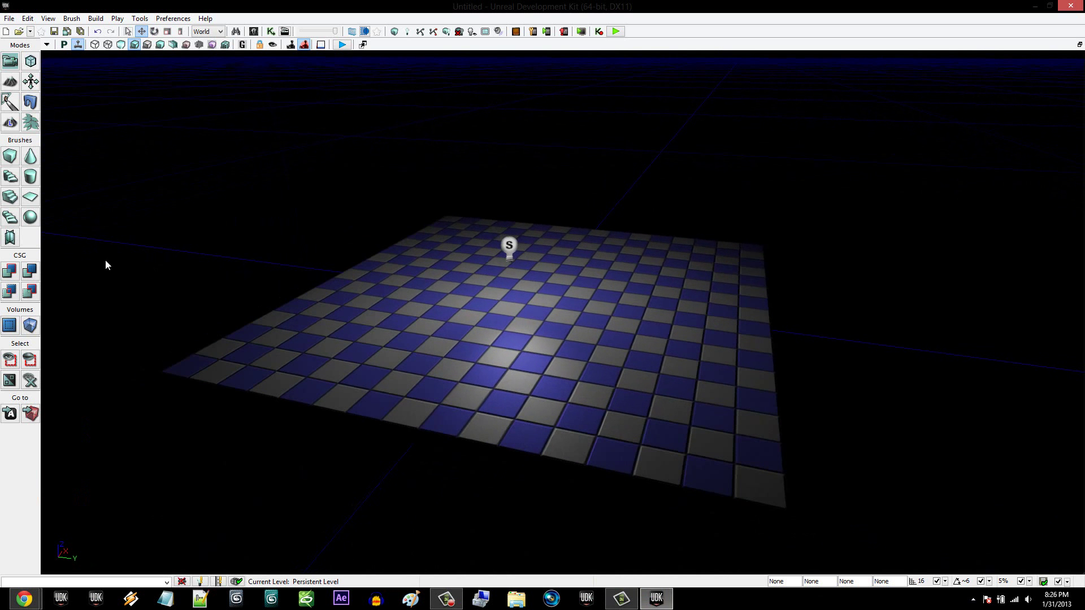
pyautogui.scroll(-3, 349, 289)
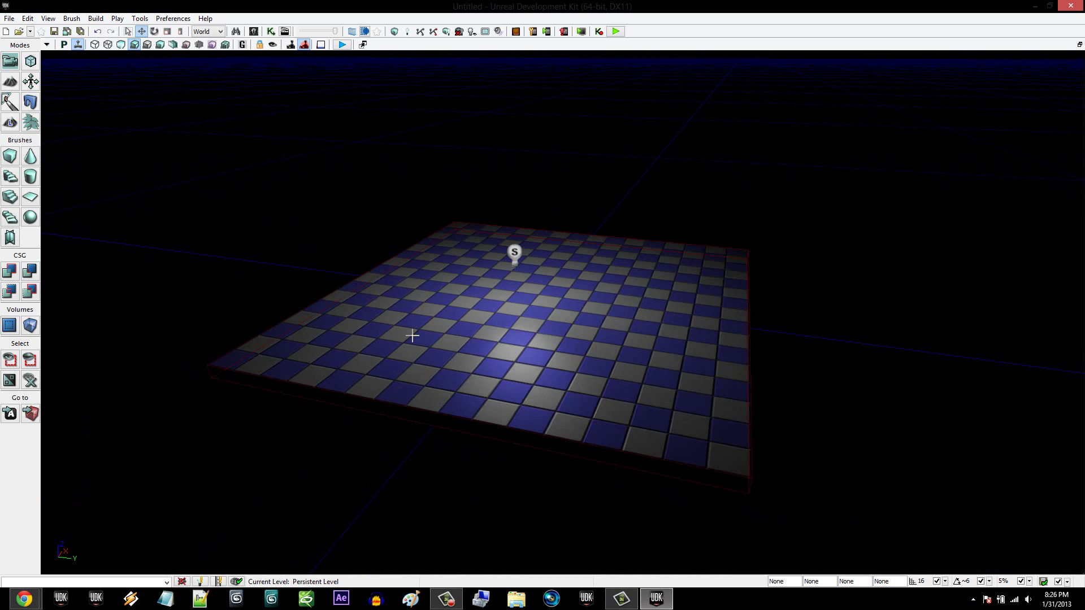
# Step: Build the level's lighting at Preview quality with Lightmass enabled and close the map check report
pyautogui.press('b')
pyautogui.click(410, 32)
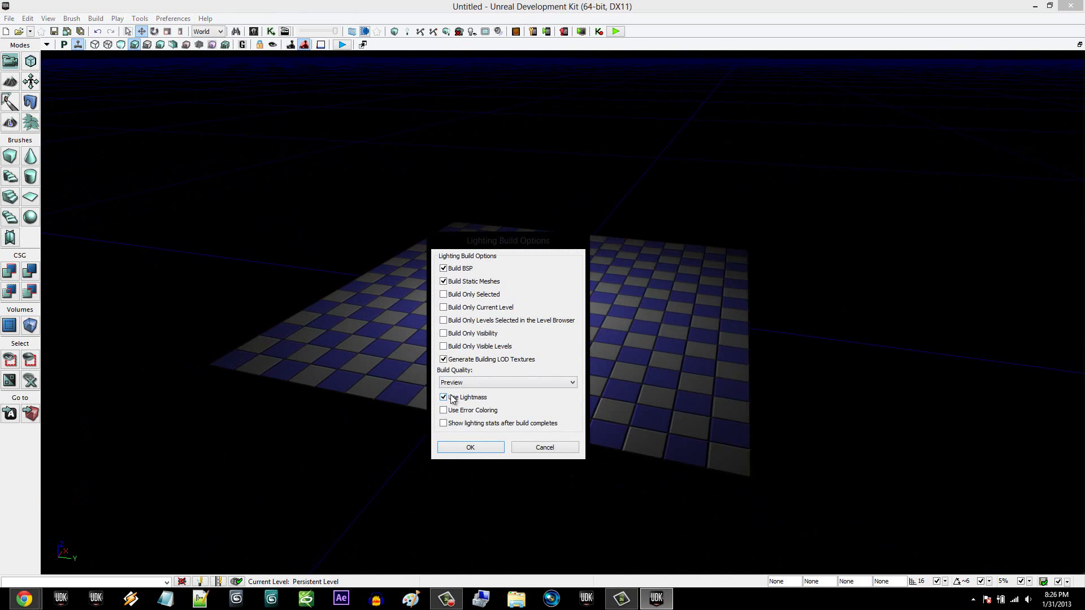
pyautogui.click(470, 447)
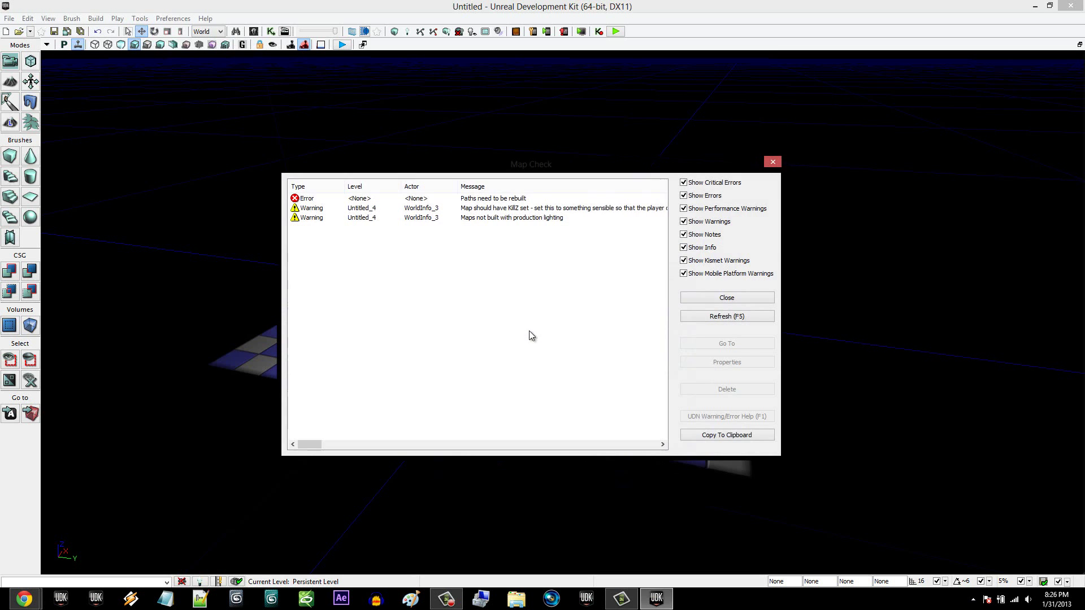
pyautogui.click(744, 297)
pyautogui.moveTo(515, 305)
pyautogui.mouseDown(button='right')
pyautogui.moveTo(493, 311)
pyautogui.moveTo(517, 308)
pyautogui.mouseUp(button='right')
pyautogui.press('w')
pyautogui.moveTo(515, 306); pyautogui.dragTo(513, 305)
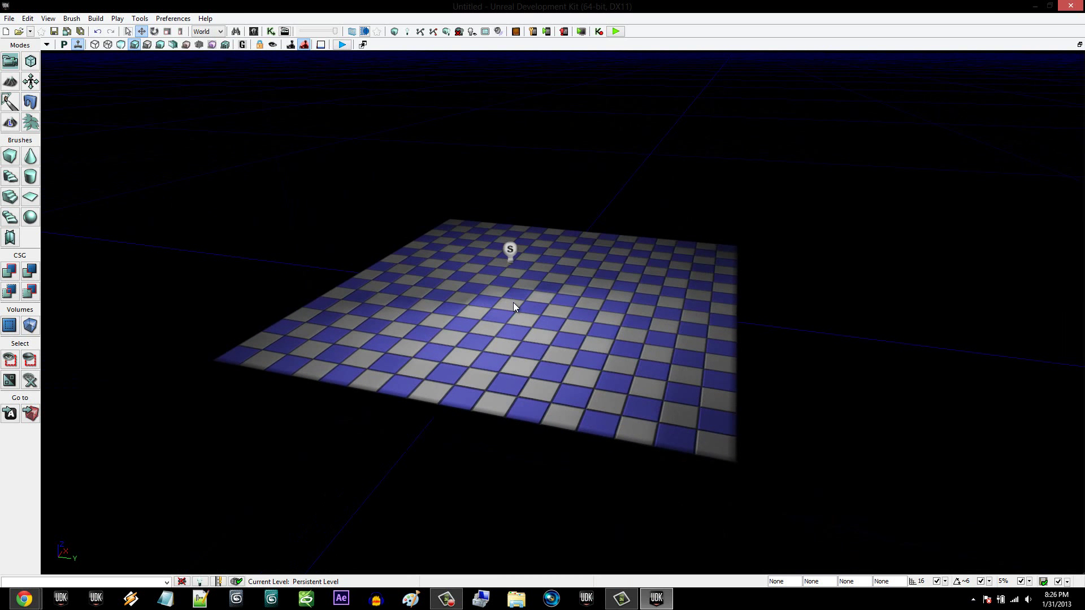
# Step: Open the Content Browser and filter the assets to materials tagged Building
pyautogui.click(253, 31)
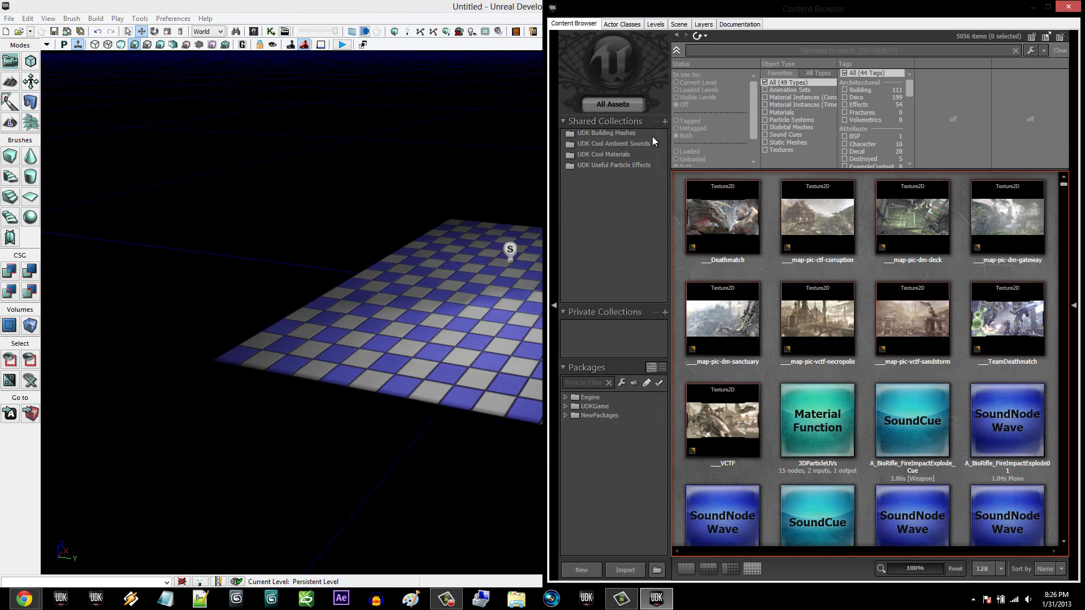
pyautogui.click(775, 113)
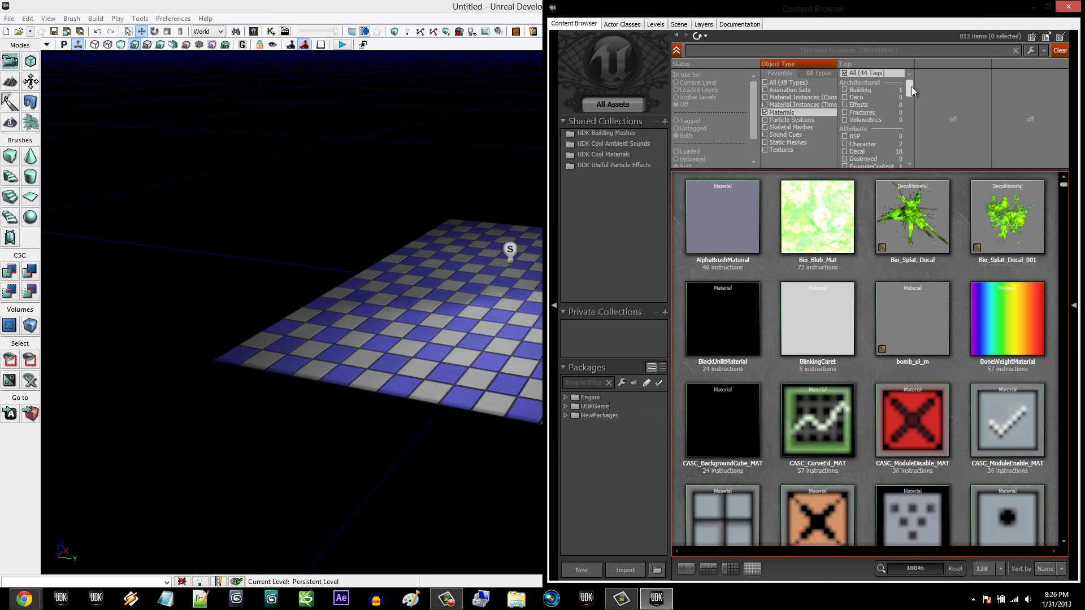
pyautogui.moveTo(911, 87); pyautogui.dragTo(908, 133)
pyautogui.click(849, 115)
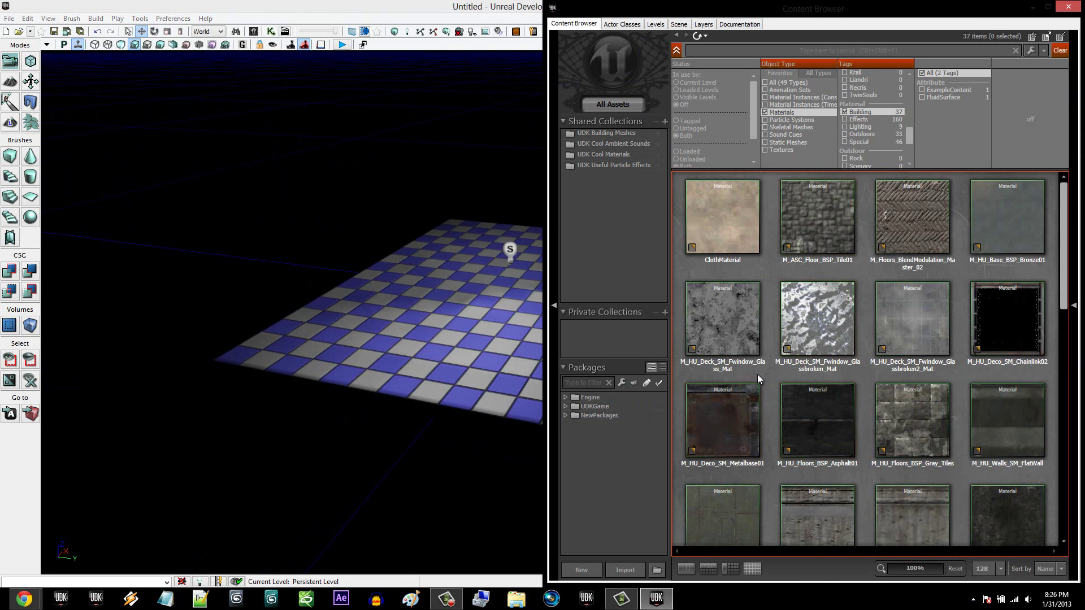
# Step: Open M_HU_Floors_BSP_Gray_Tiles in the Material Editor and bring its specular inputs and the existing constant node into view
pyautogui.click(903, 418)
pyautogui.rightClick(928, 414)
pyautogui.rightClick(928, 414)
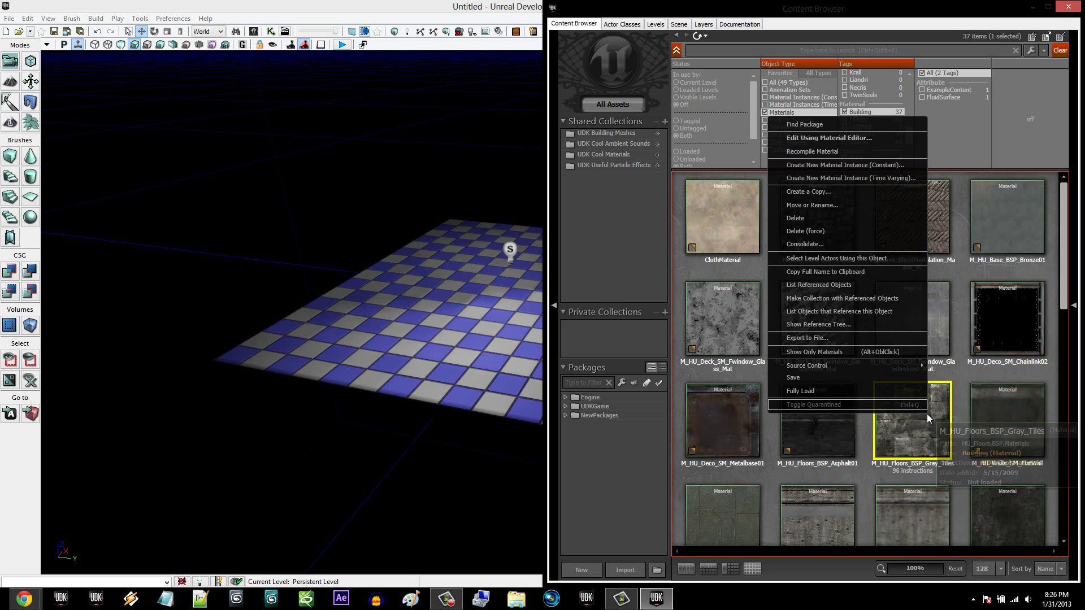
pyautogui.click(876, 136)
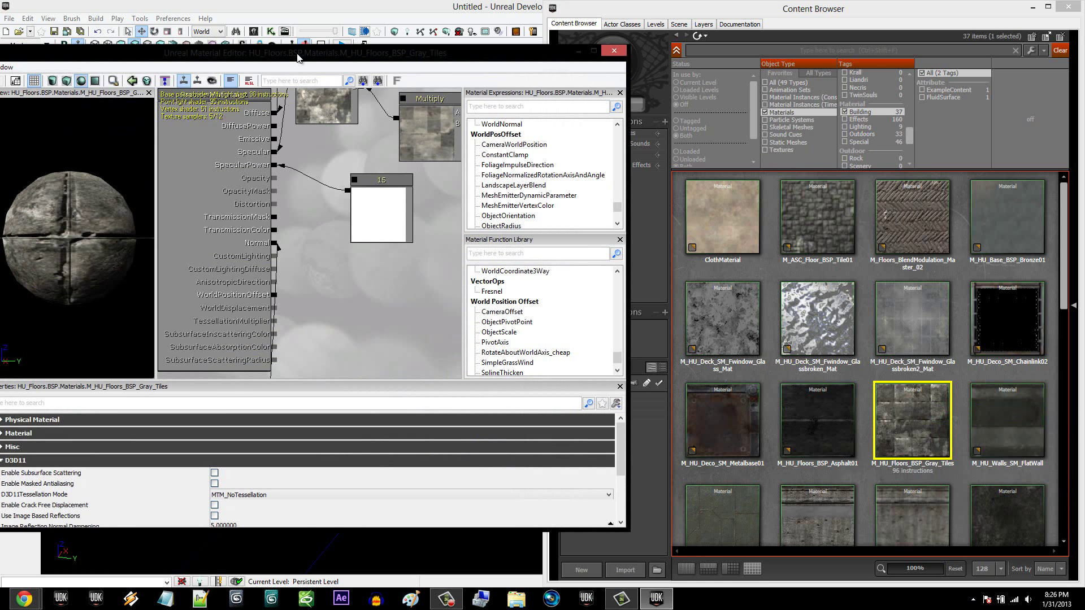
pyautogui.moveTo(298, 58); pyautogui.dragTo(426, 67)
pyautogui.moveTo(444, 281); pyautogui.dragTo(444, 319)
pyautogui.click(493, 243)
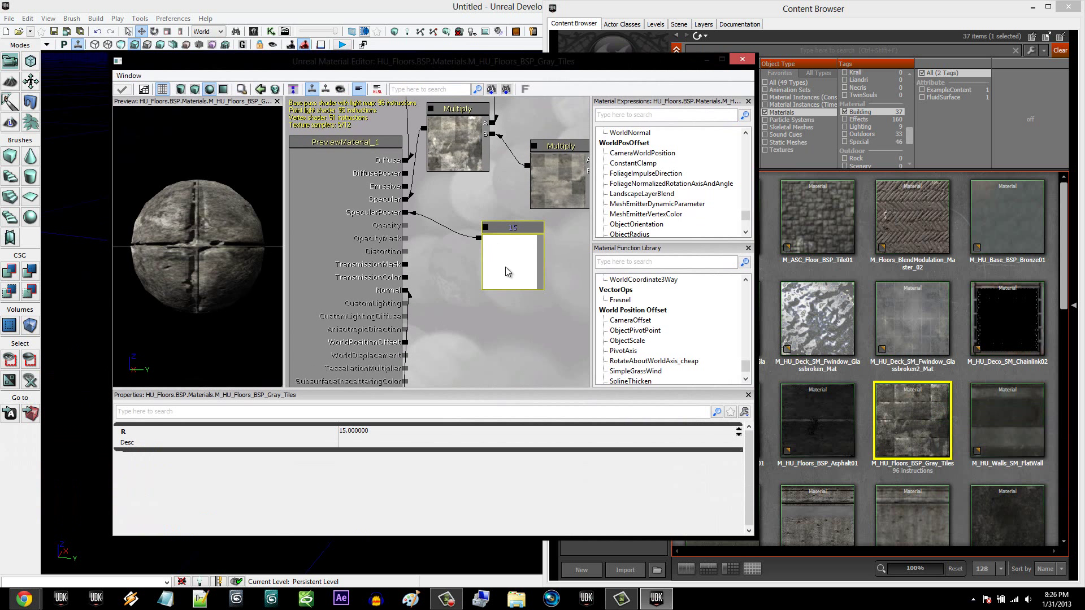
pyautogui.moveTo(532, 221); pyautogui.dragTo(557, 183)
# Step: Add a Constant expression below the existing specular power constant and set its R value to 1
pyautogui.click(627, 116)
pyautogui.write('const')
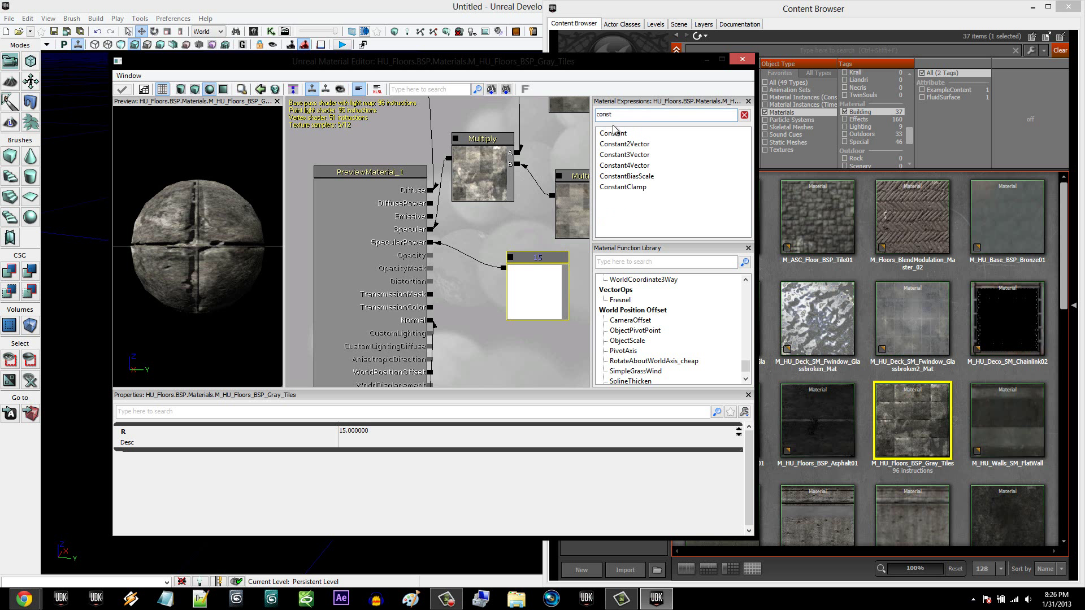
pyautogui.click(620, 133)
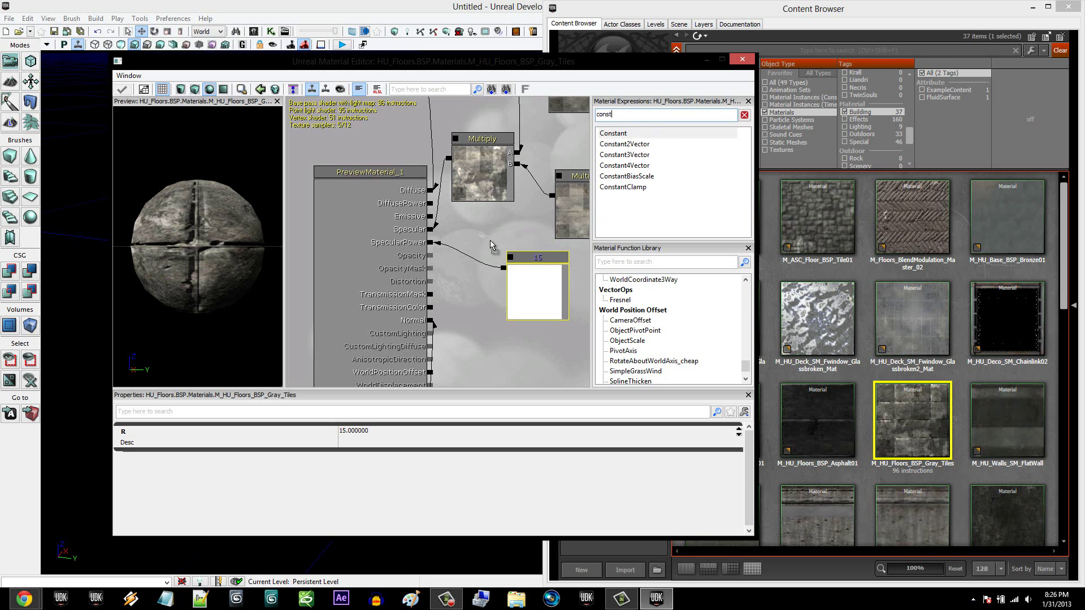
pyautogui.click(491, 244)
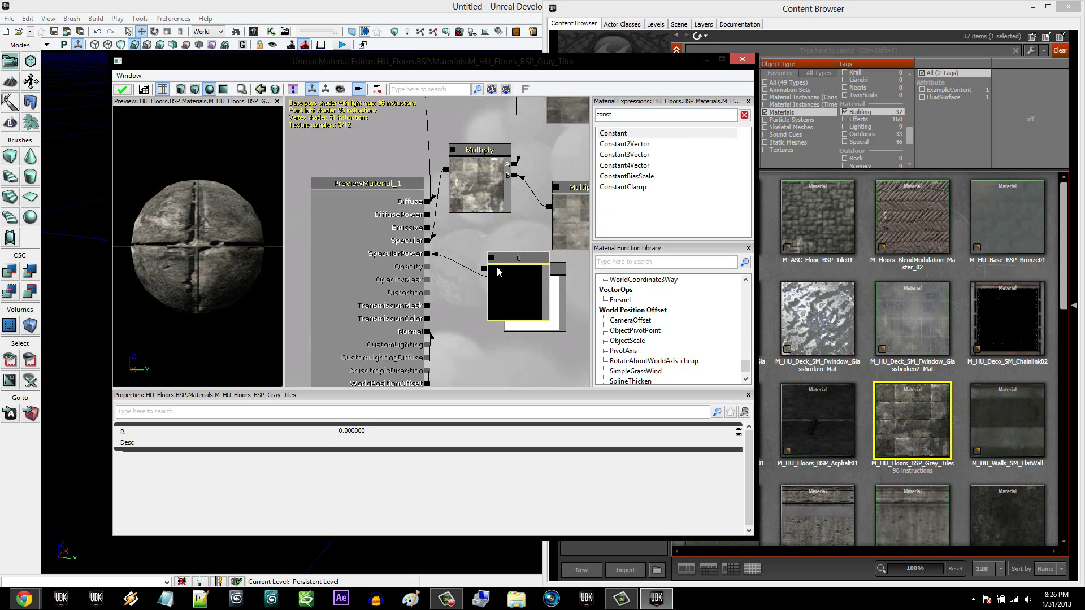
pyautogui.moveTo(507, 273); pyautogui.dragTo(485, 356)
pyautogui.click(350, 432)
pyautogui.write('1')
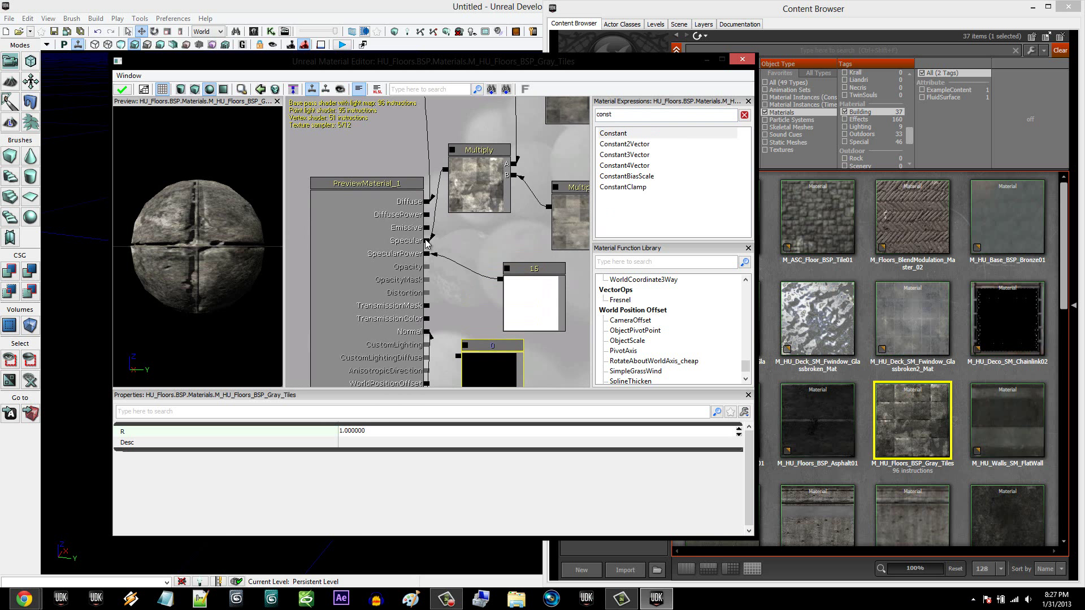
# Step: Connect the new constant to the material's Specular input in place of the Multiply node and check the shine on the preview sphere
pyautogui.click(427, 242)
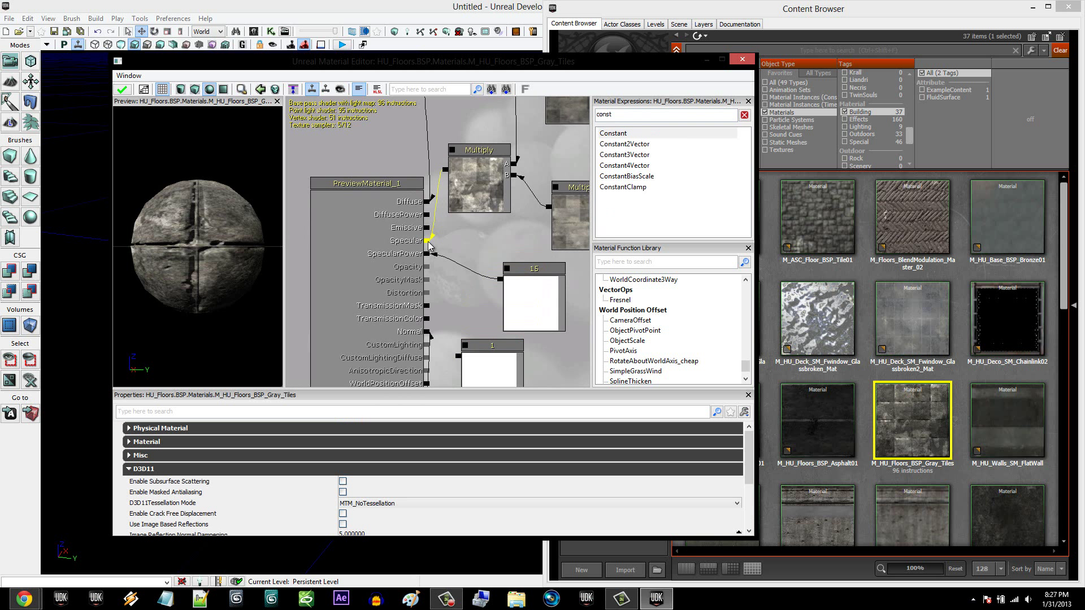
pyautogui.moveTo(428, 242); pyautogui.dragTo(457, 355)
pyautogui.moveTo(271, 288); pyautogui.dragTo(330, 208)
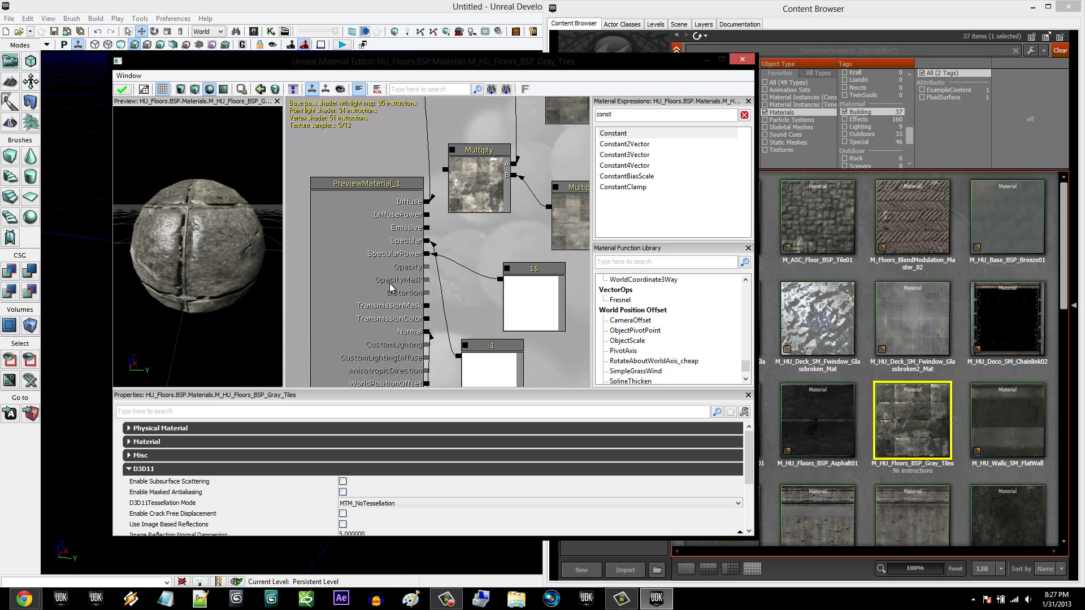
pyautogui.moveTo(358, 201); pyautogui.dragTo(356, 202)
pyautogui.moveTo(361, 247); pyautogui.dragTo(384, 154)
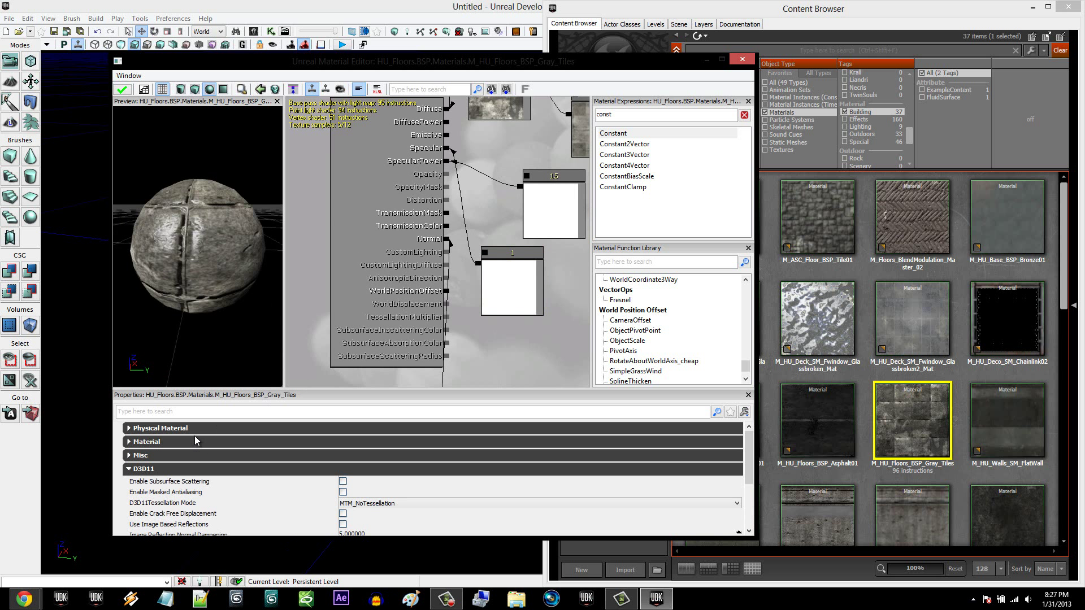
# Step: Enable Use Image Based Reflections in the material's D3D11 properties, then apply the changes and close the Material Editor
pyautogui.scroll(-2, 190, 438)
pyautogui.scroll(1, 140, 468)
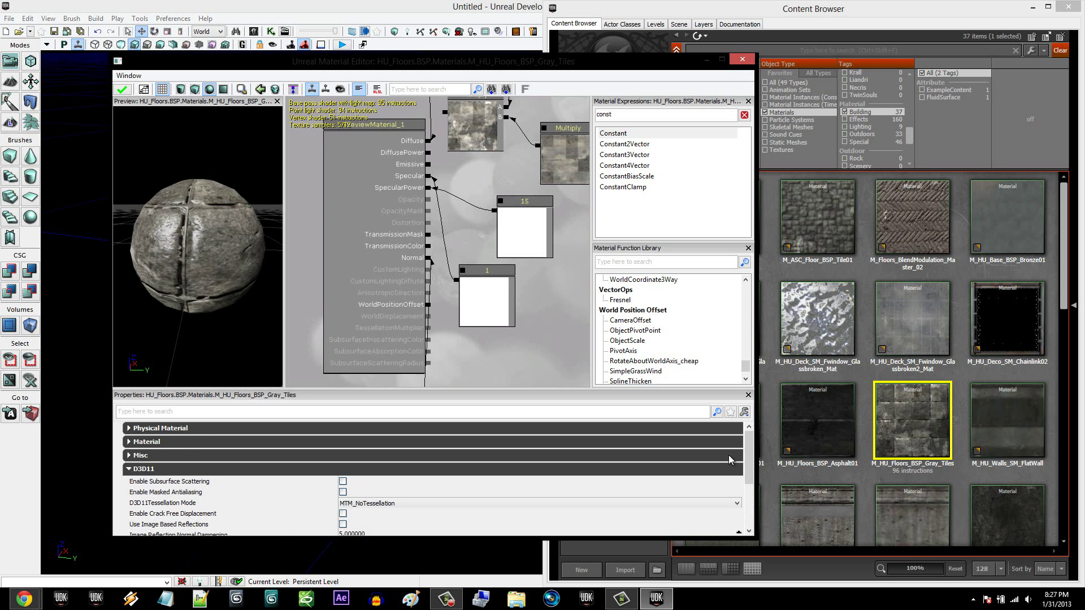
pyautogui.scroll(-3, 735, 452)
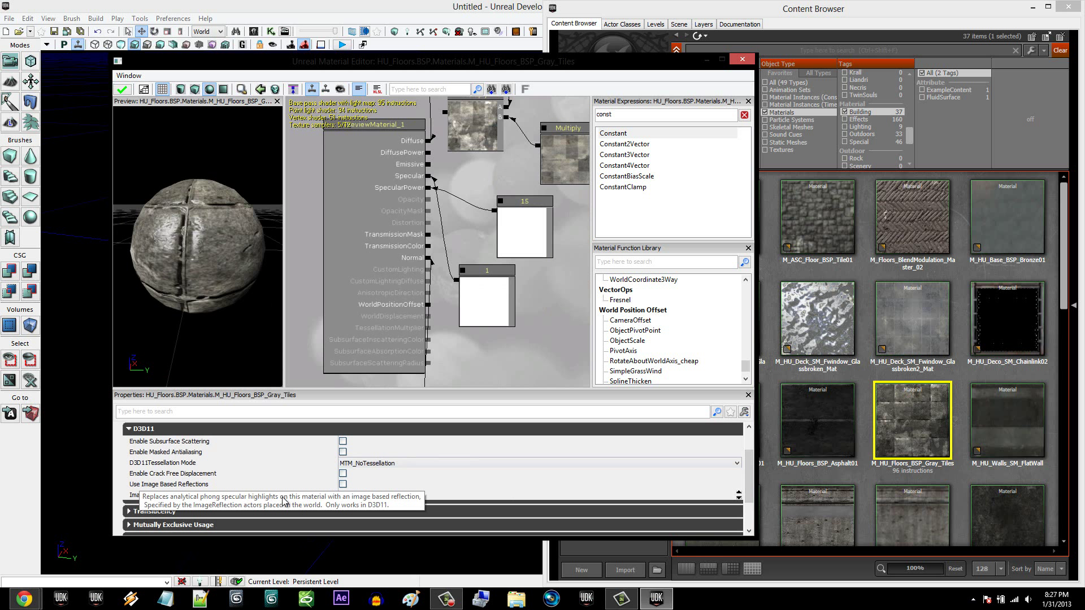
pyautogui.doubleClick(210, 485)
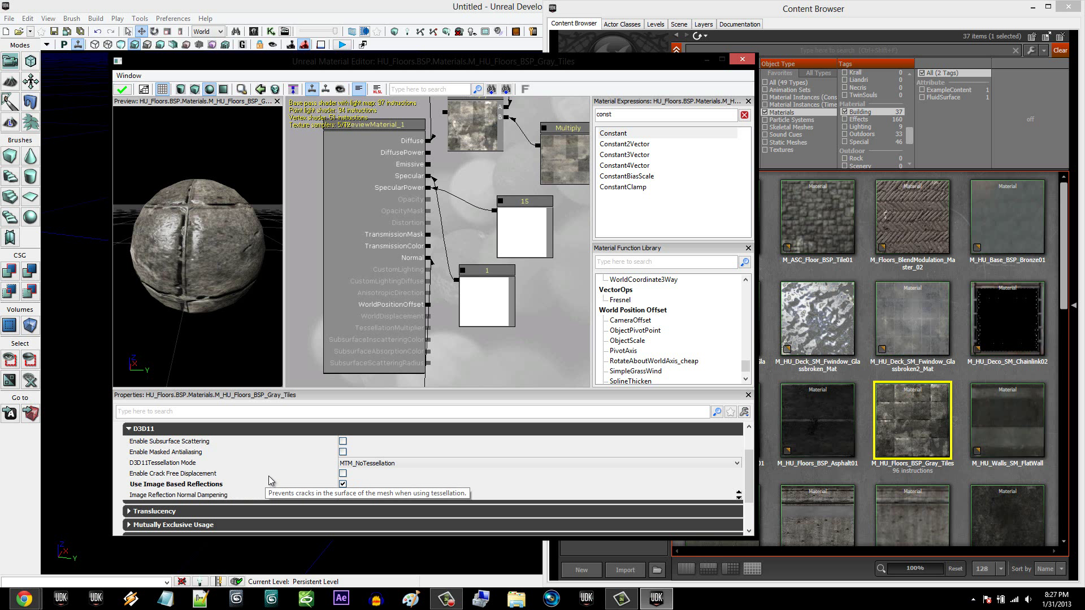
pyautogui.moveTo(235, 251); pyautogui.dragTo(261, 283)
pyautogui.click(127, 93)
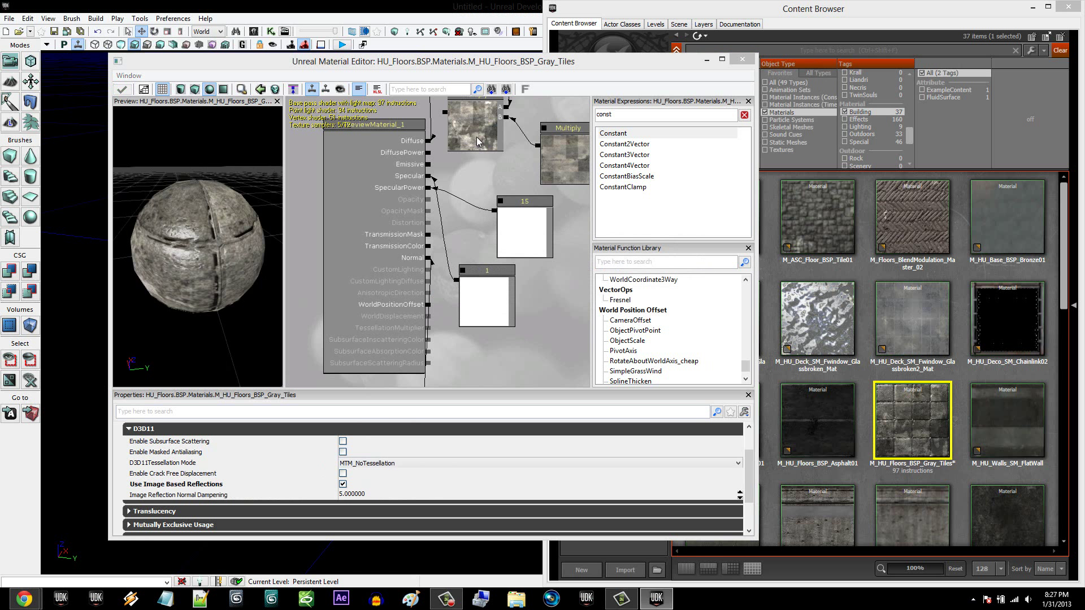
pyautogui.click(742, 59)
# Step: Apply the M_HU_Floors_BSP_Gray_Tiles material to the checkered floor and close the Content Browser
pyautogui.moveTo(913, 421); pyautogui.dragTo(466, 323)
pyautogui.press('w')
pyautogui.moveTo(393, 341); pyautogui.dragTo(420, 334, button='right')
pyautogui.press('a')
pyautogui.press('d')
pyautogui.press('w')
pyautogui.press('s')
pyautogui.press('d')
pyautogui.press('a')
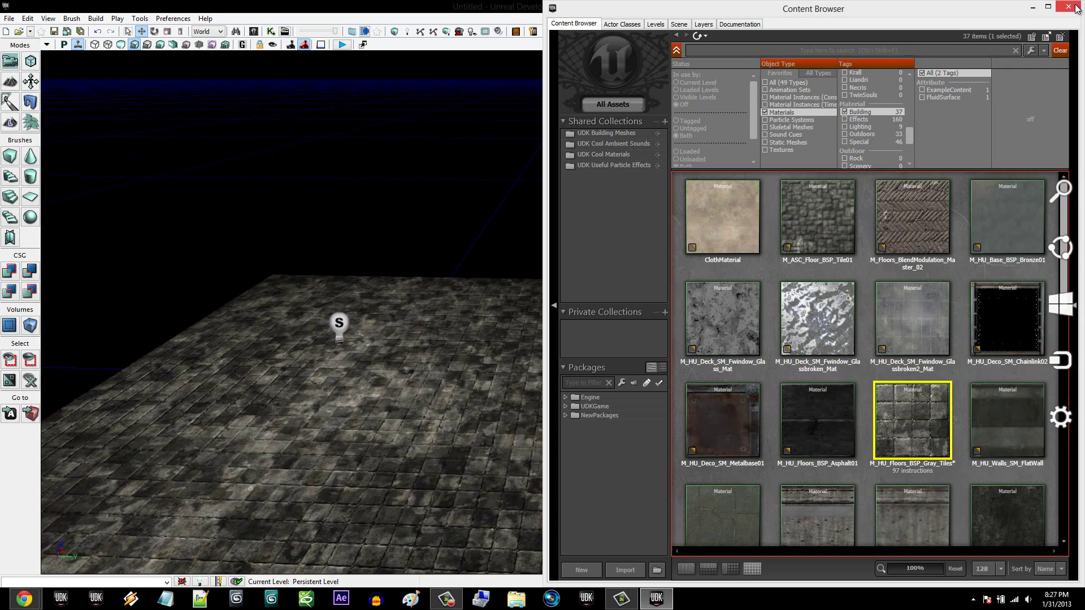
pyautogui.click(1069, 6)
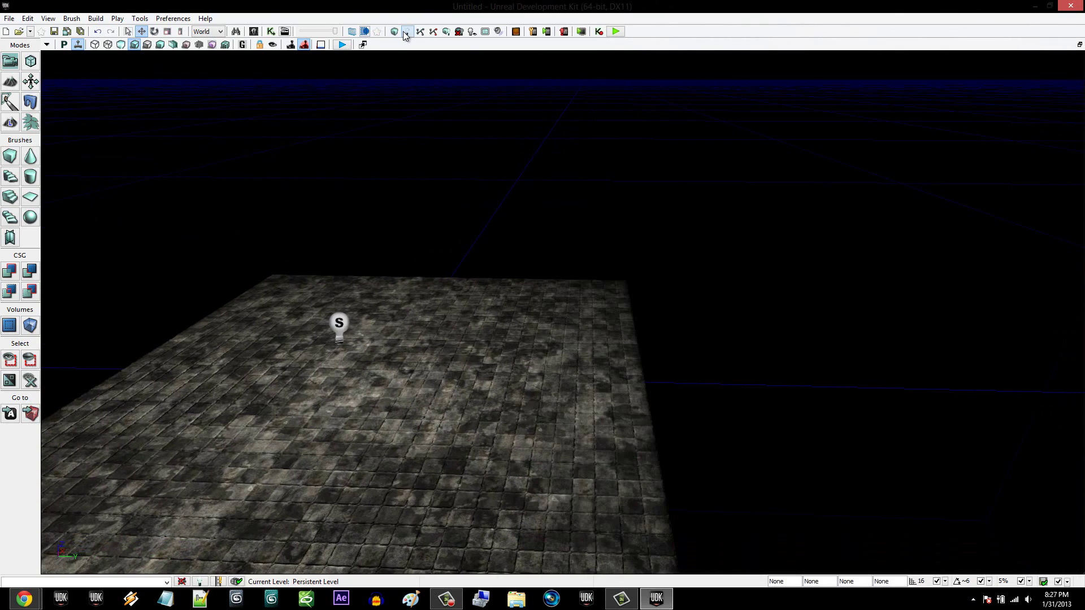
# Step: Rebuild the lighting at Preview quality for the retextured floor and dismiss the map check report
pyautogui.click(407, 32)
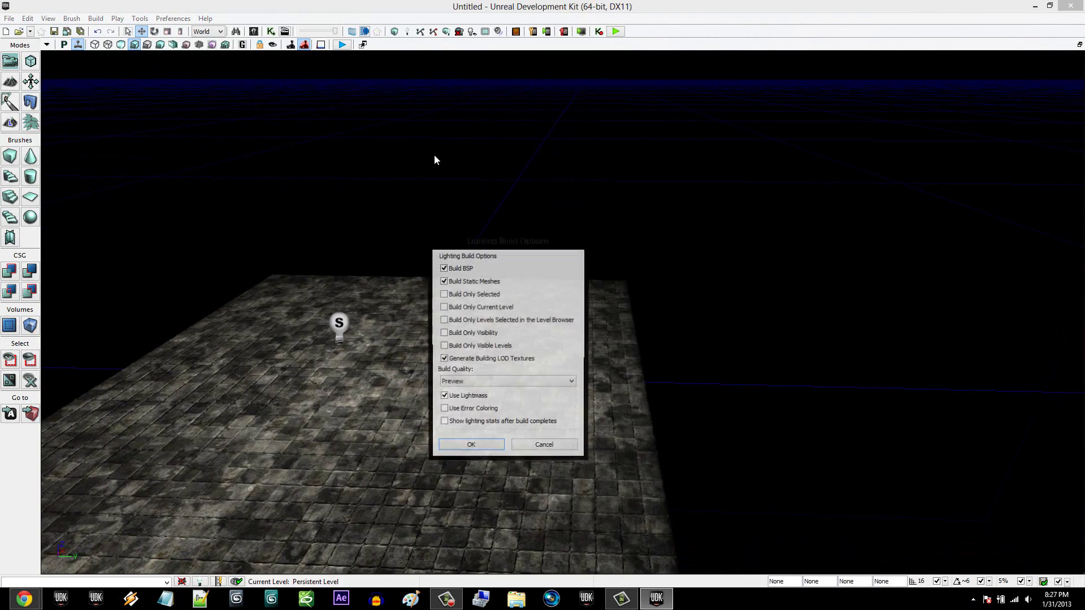
pyautogui.click(494, 452)
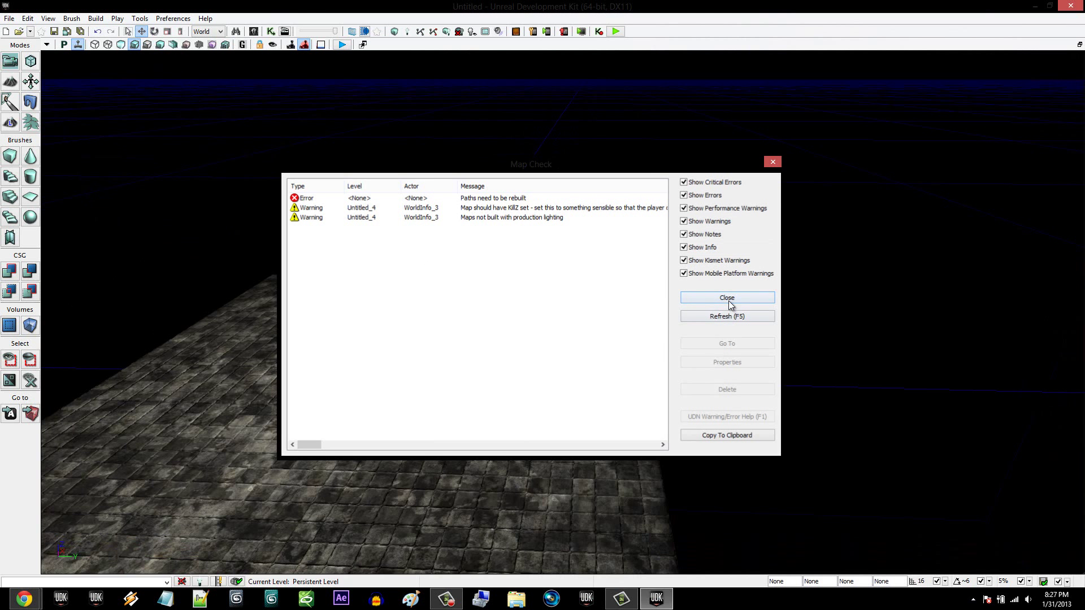
pyautogui.click(727, 298)
# Step: Lower the point light closer to the tiled floor and deselect it
pyautogui.click(341, 322)
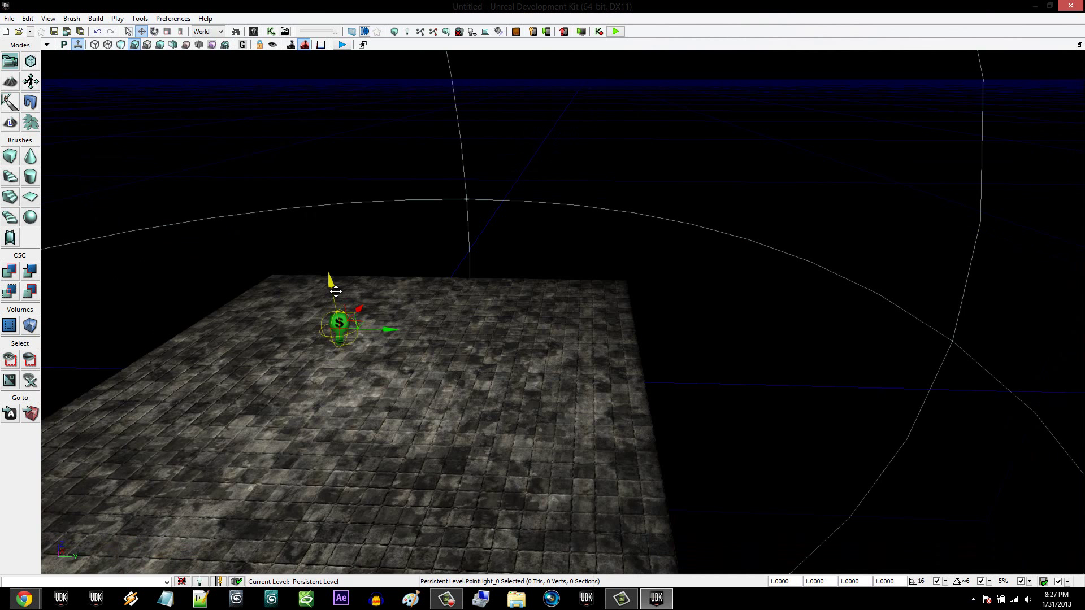
pyautogui.moveTo(332, 287); pyautogui.dragTo(335, 343)
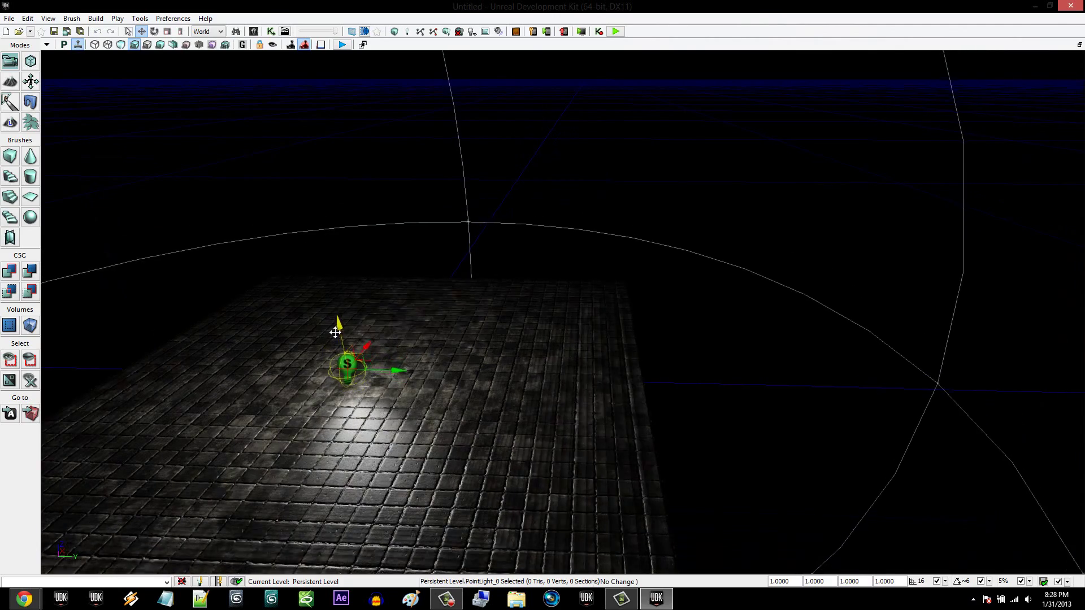
pyautogui.click(494, 253)
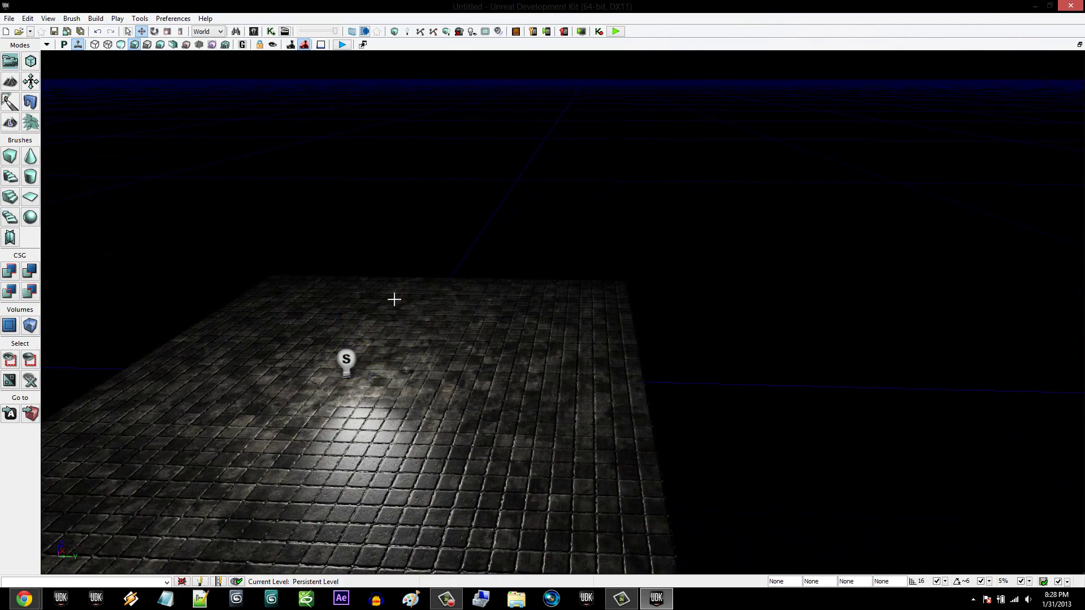
# Step: Raise the point light slightly above the tiled floor and clear the selection
pyautogui.press('w')
pyautogui.moveTo(385, 304); pyautogui.dragTo(368, 311, button='right')
pyautogui.press('s')
pyautogui.click(432, 205)
pyautogui.moveTo(424, 170); pyautogui.dragTo(422, 156)
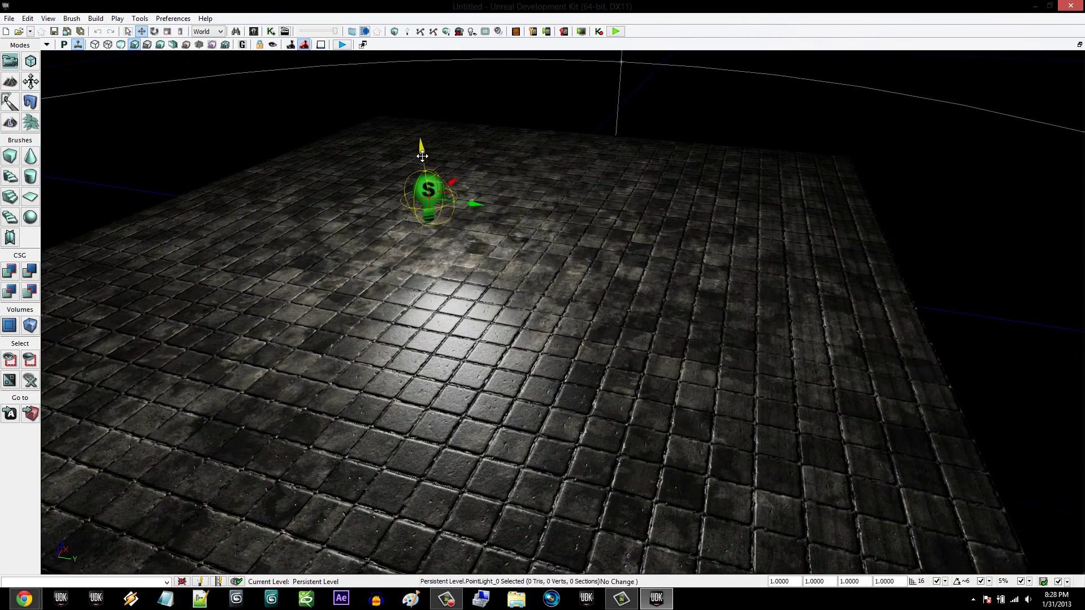
pyautogui.click(428, 53)
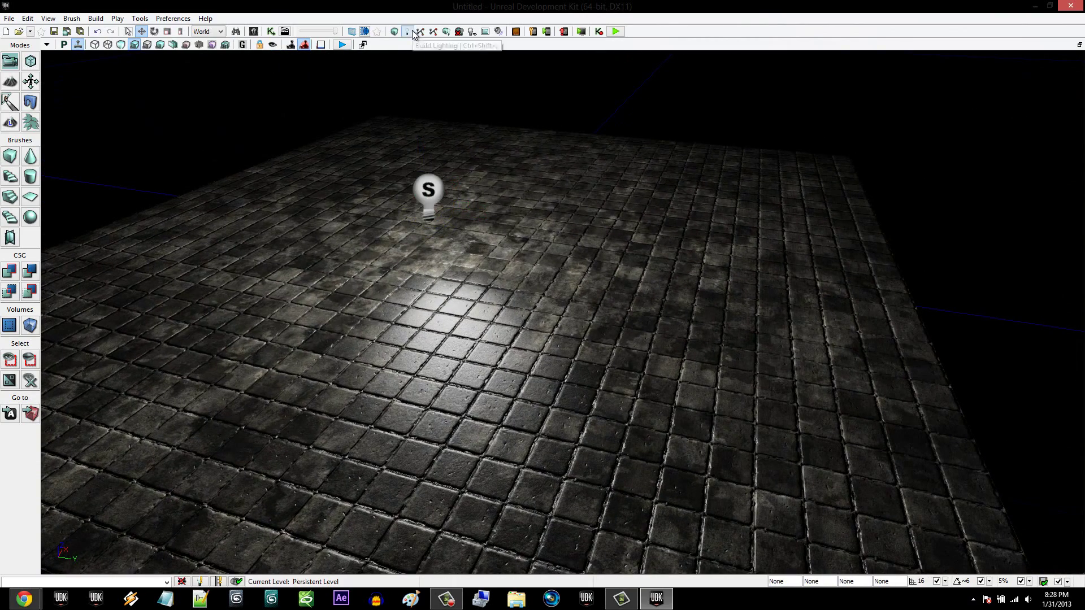
# Step: Open the Content Browser, clear its existing filters and restrict the listed assets to static meshes
pyautogui.click(254, 31)
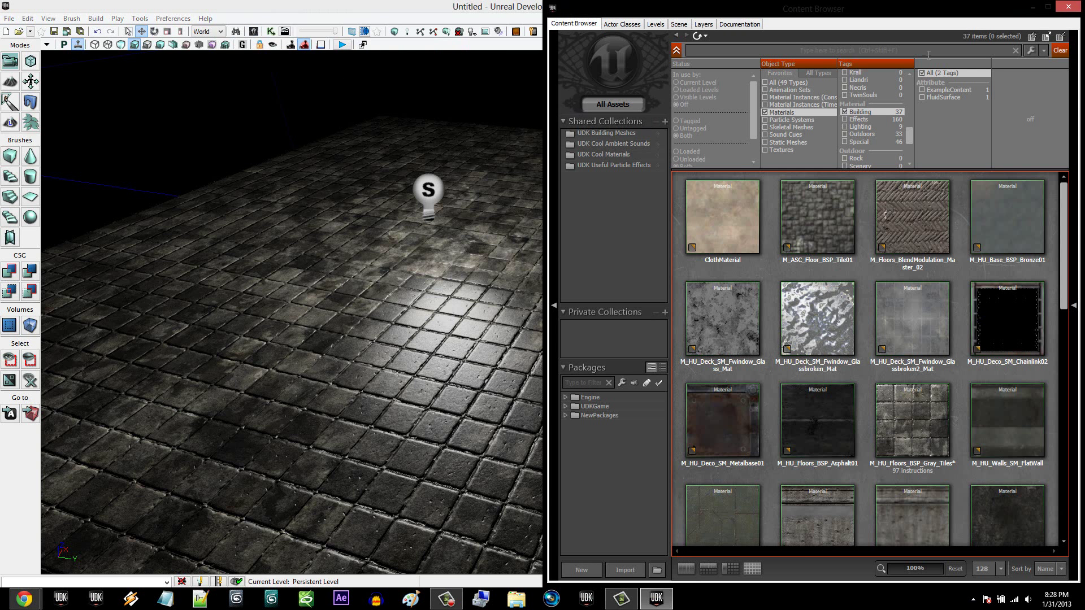
pyautogui.click(1062, 52)
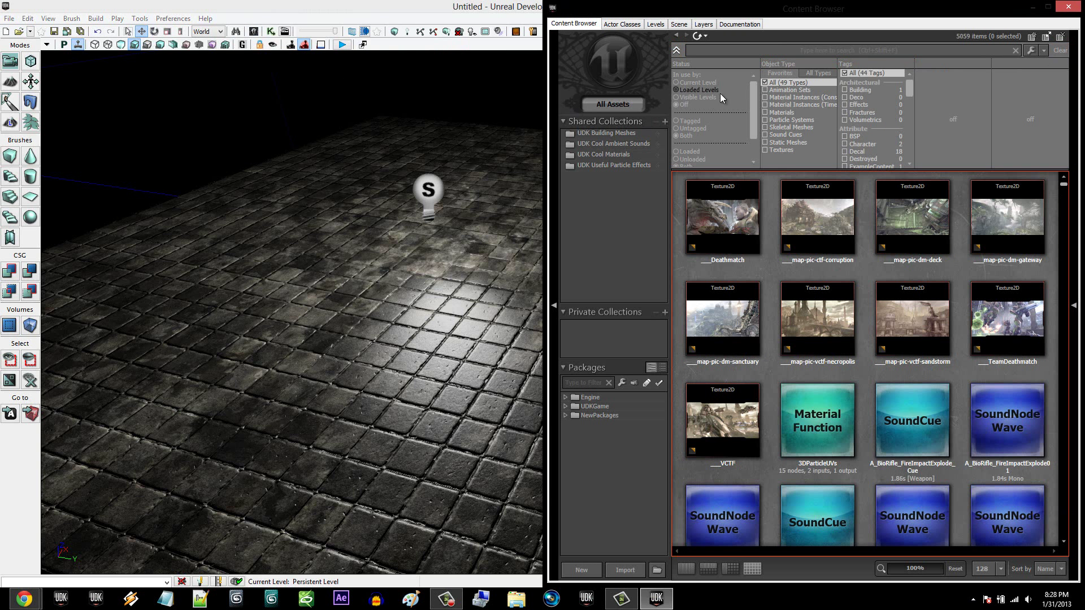
pyautogui.click(787, 142)
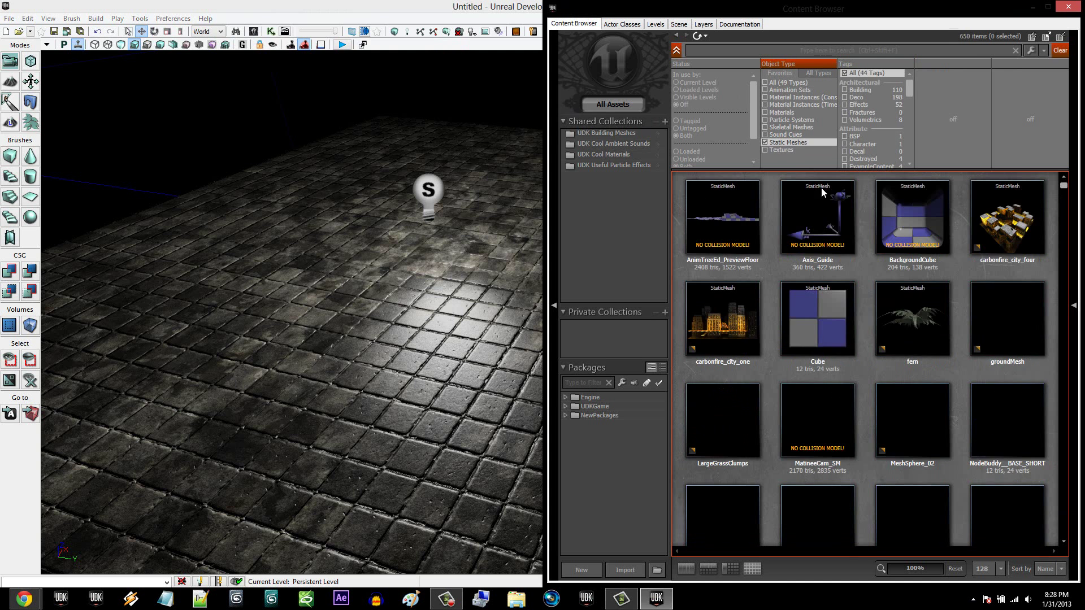
# Step: Browse the static mesh assets for a simple block-shaped mesh to stand on the tiled floor
pyautogui.scroll(-5, 883, 262)
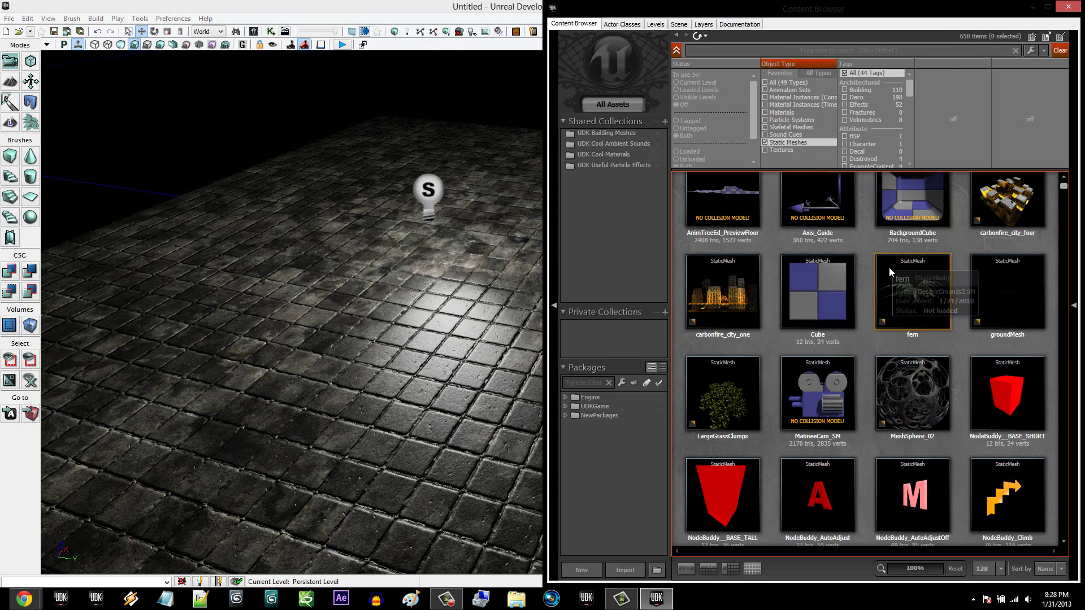
pyautogui.scroll(-2, 947, 418)
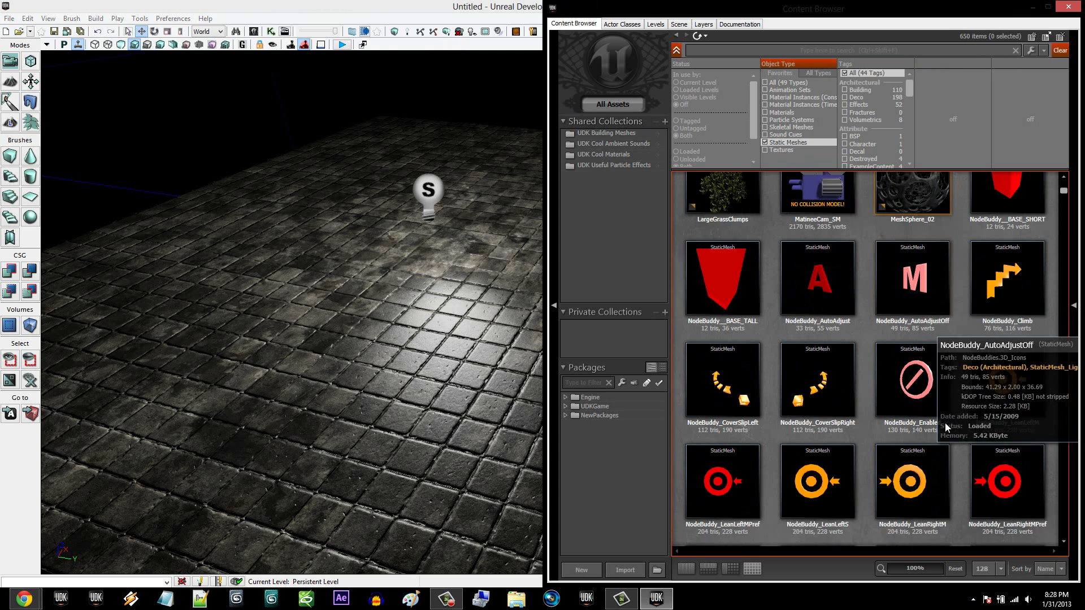
pyautogui.scroll(-10, 947, 425)
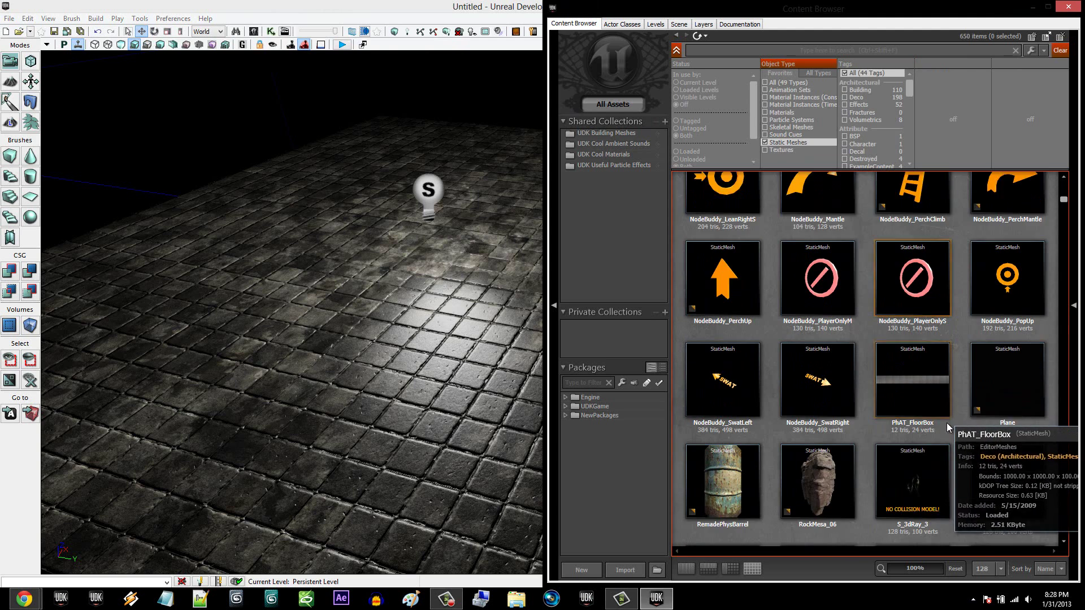
pyautogui.scroll(8, 947, 418)
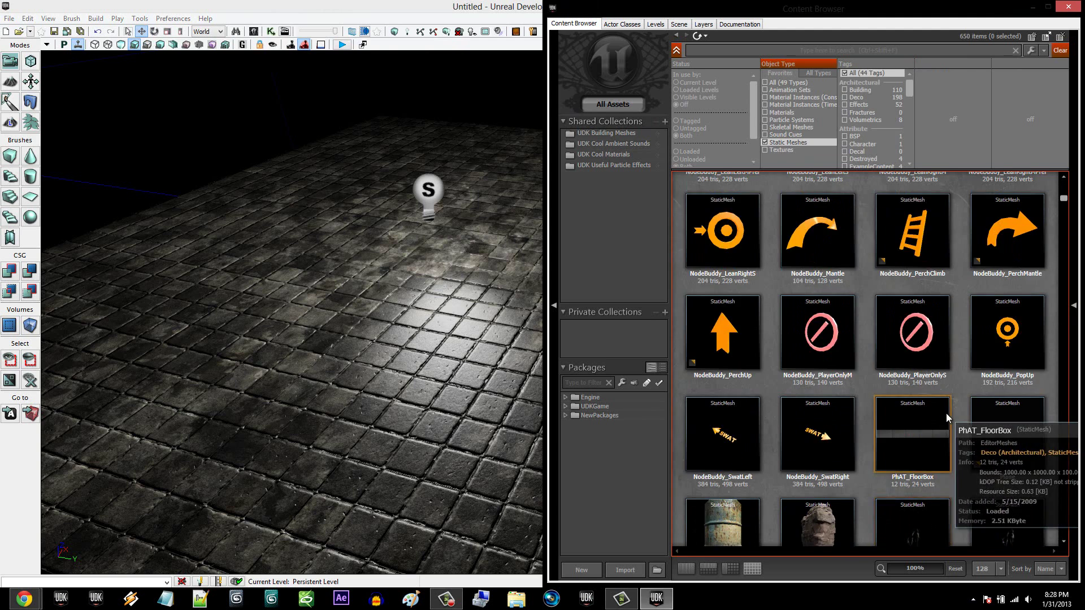
pyautogui.scroll(4, 946, 409)
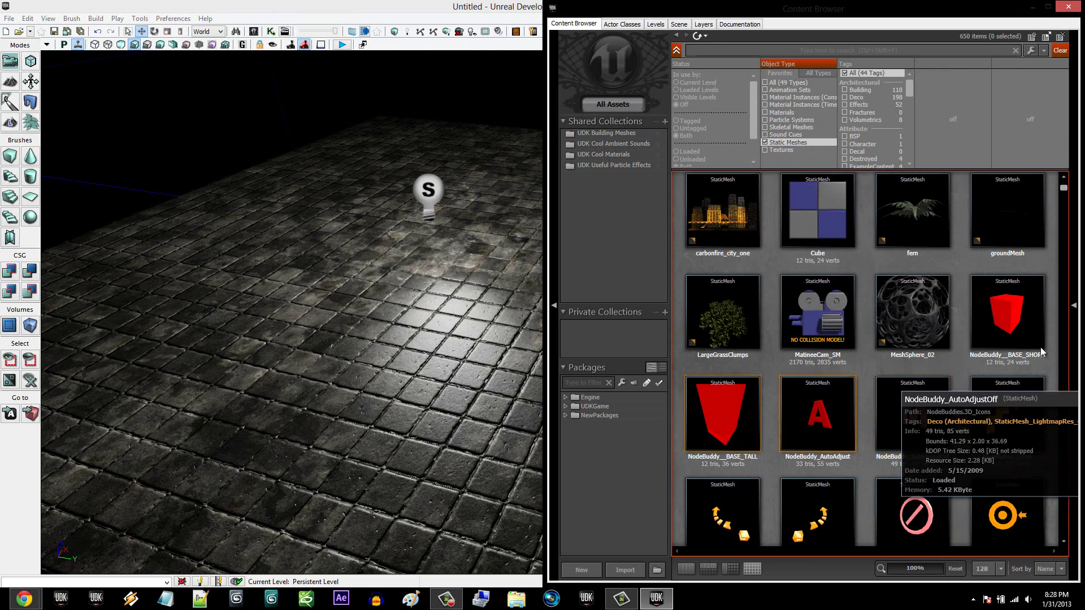
pyautogui.scroll(-3, 980, 373)
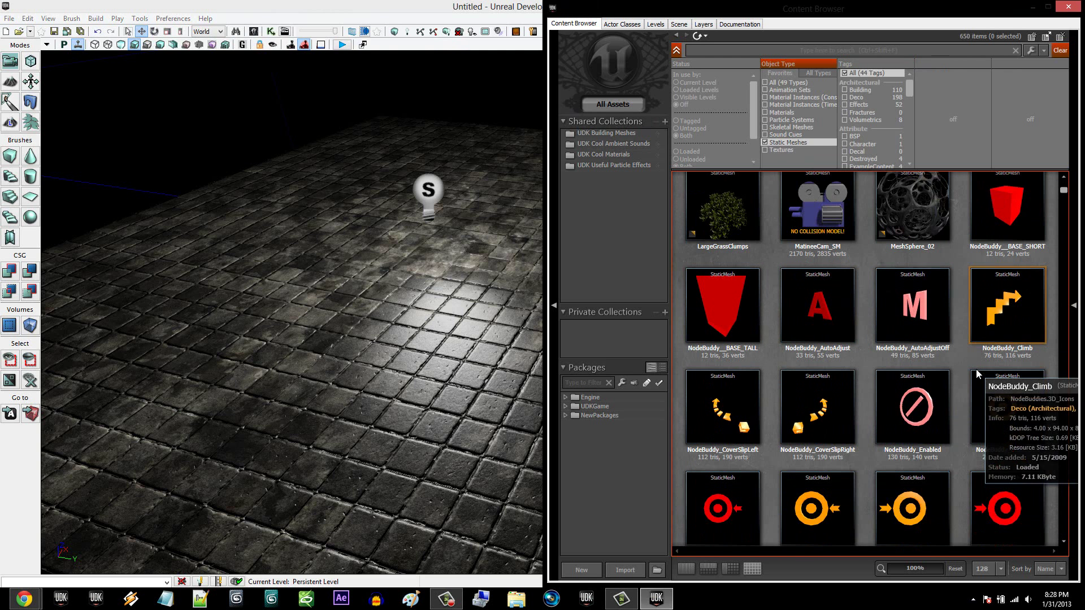
pyautogui.scroll(5, 948, 401)
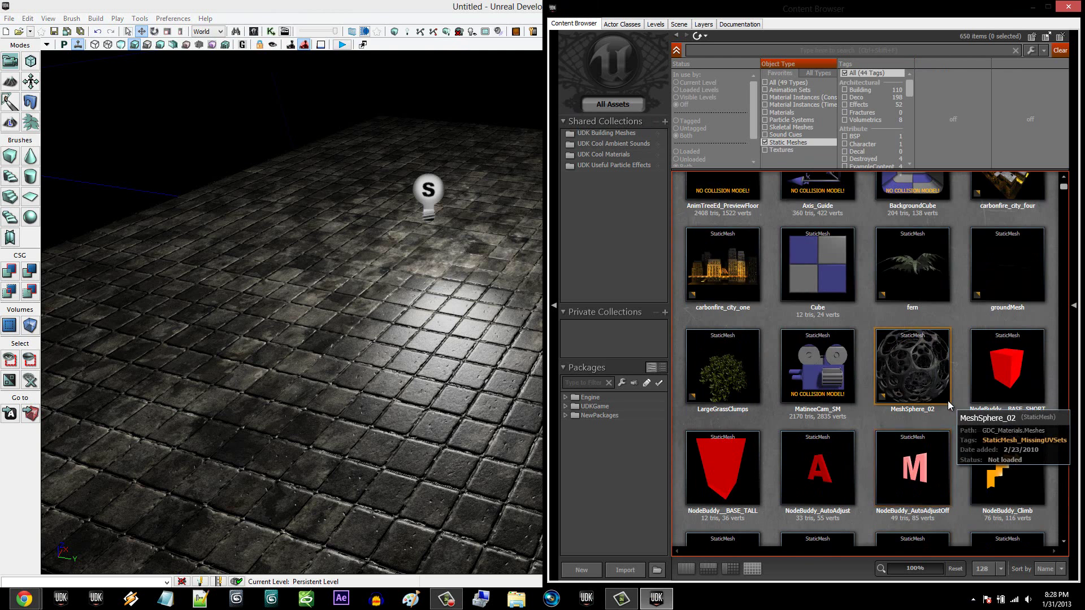
pyautogui.scroll(-1, 914, 402)
# Step: Place the NodeBuddy__BASE_SHORT mesh on the tiled floor instead of NodeBuddy__BASE_TALL, close the Content Browser and clear the selection
pyautogui.moveTo(723, 469); pyautogui.dragTo(254, 311)
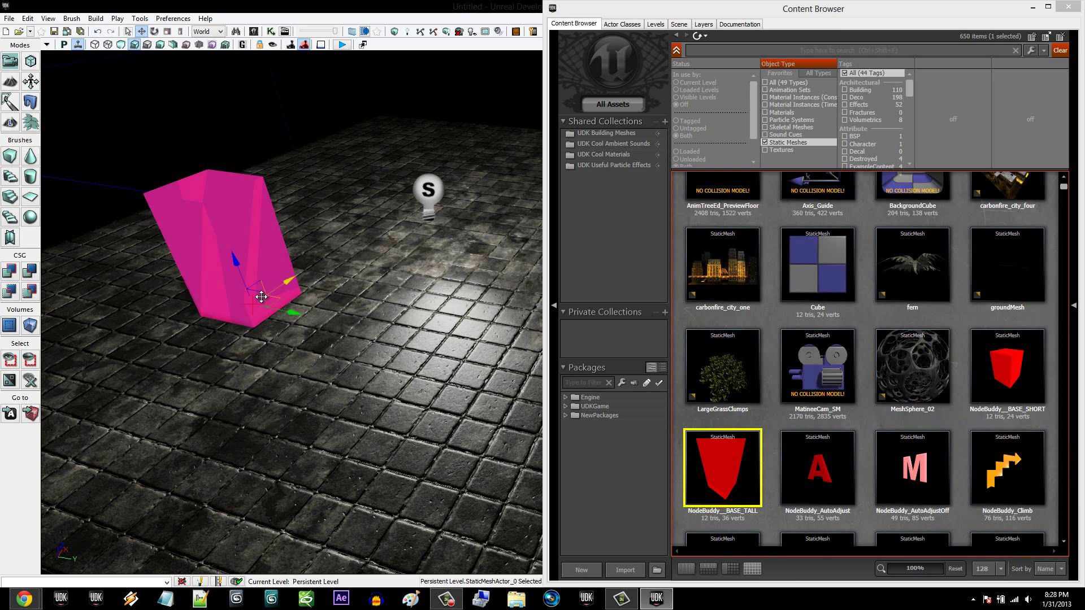
pyautogui.press('Delete')
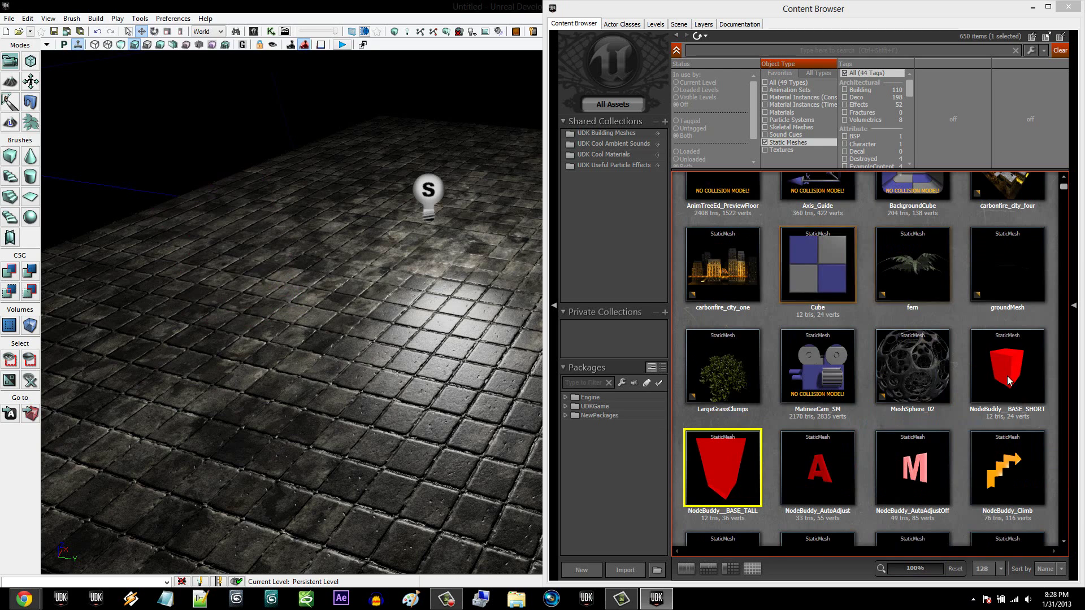
pyautogui.click(1008, 367)
pyautogui.moveTo(1008, 367); pyautogui.dragTo(252, 291)
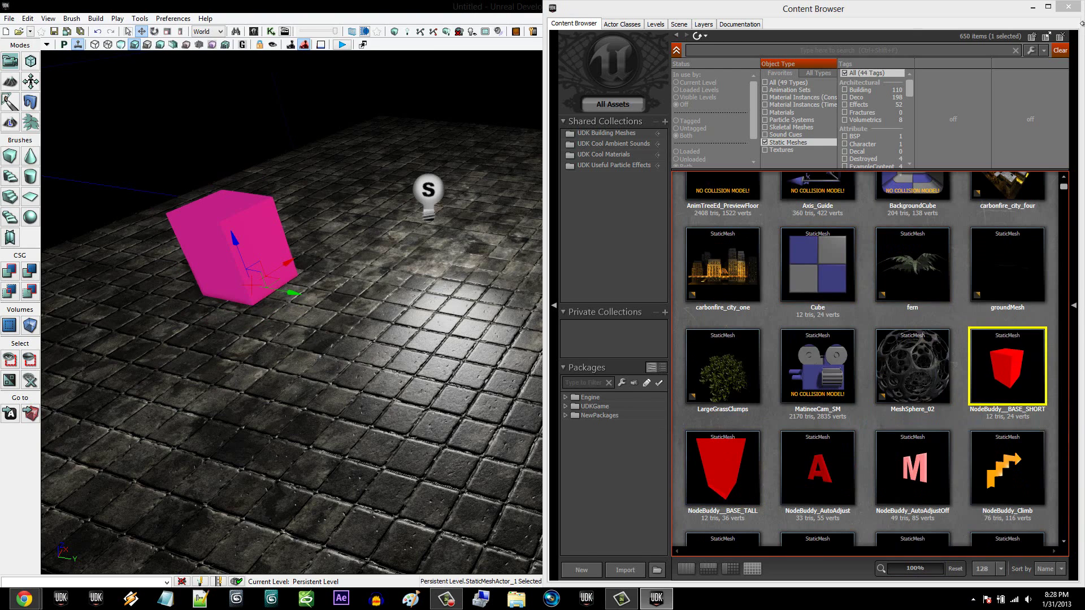
pyautogui.click(1068, 6)
pyautogui.click(399, 332)
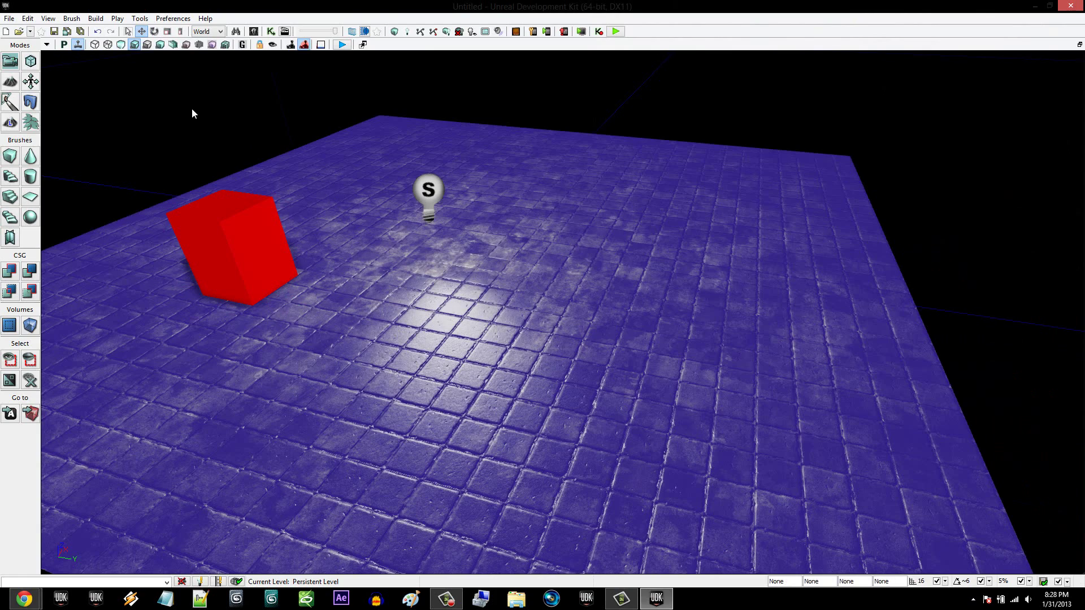
pyautogui.click(194, 111)
# Step: Move the red box across the floor to the other side of the point light and deselect it
pyautogui.click(233, 226)
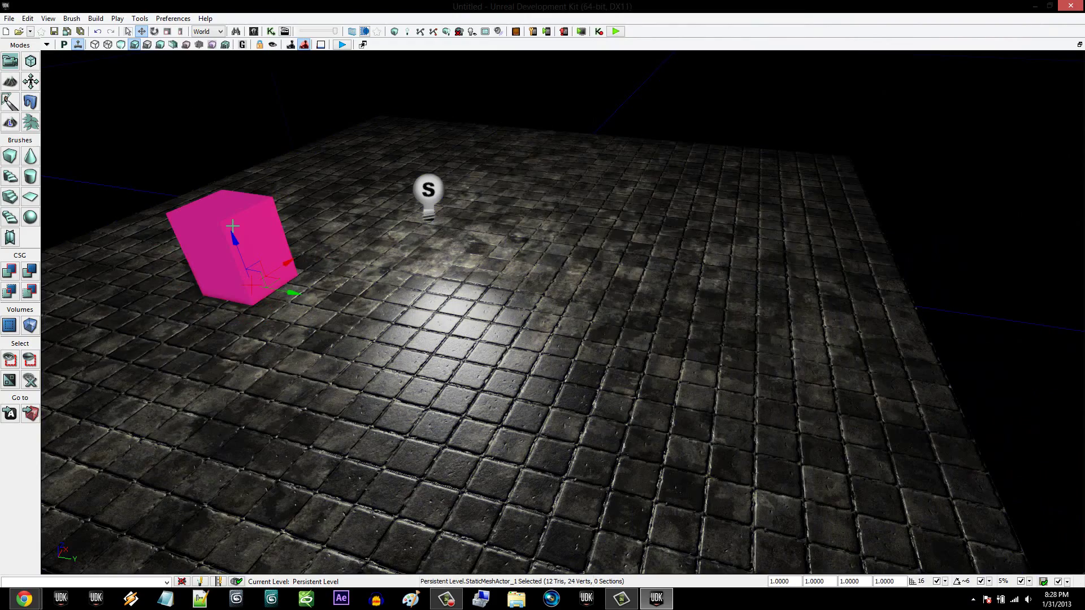
pyautogui.moveTo(305, 236); pyautogui.dragTo(385, 240, button='right')
pyautogui.press('w')
pyautogui.press('s')
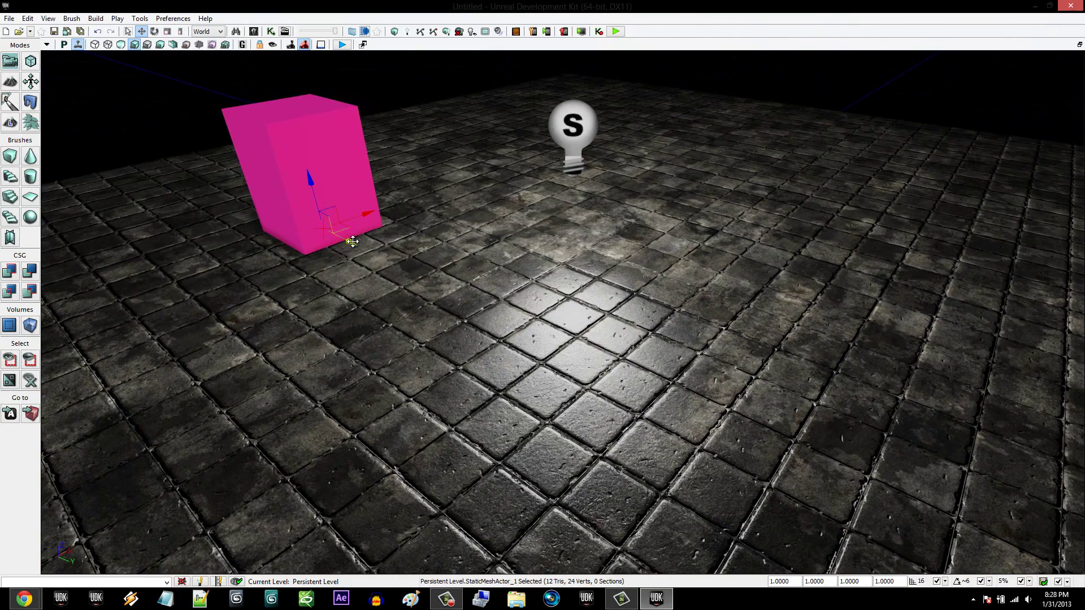
pyautogui.moveTo(353, 241); pyautogui.dragTo(739, 413)
pyautogui.click(256, 83)
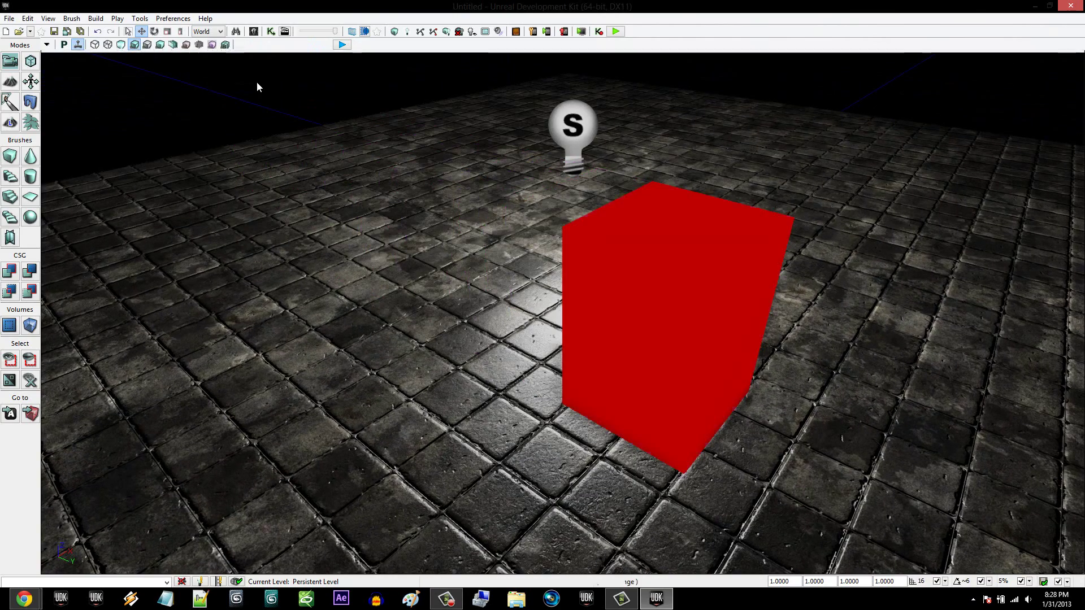
# Step: Rebuild the lighting at Preview quality with the red box in the level
pyautogui.moveTo(339, 182); pyautogui.dragTo(399, 185, button='right')
pyautogui.press('s')
pyautogui.press('a')
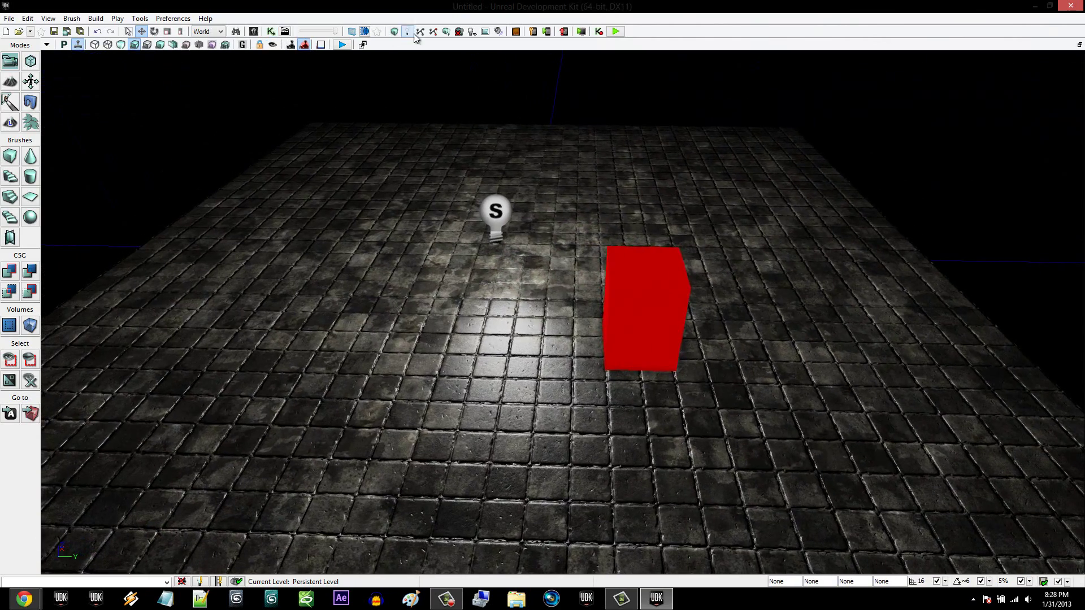
pyautogui.click(413, 34)
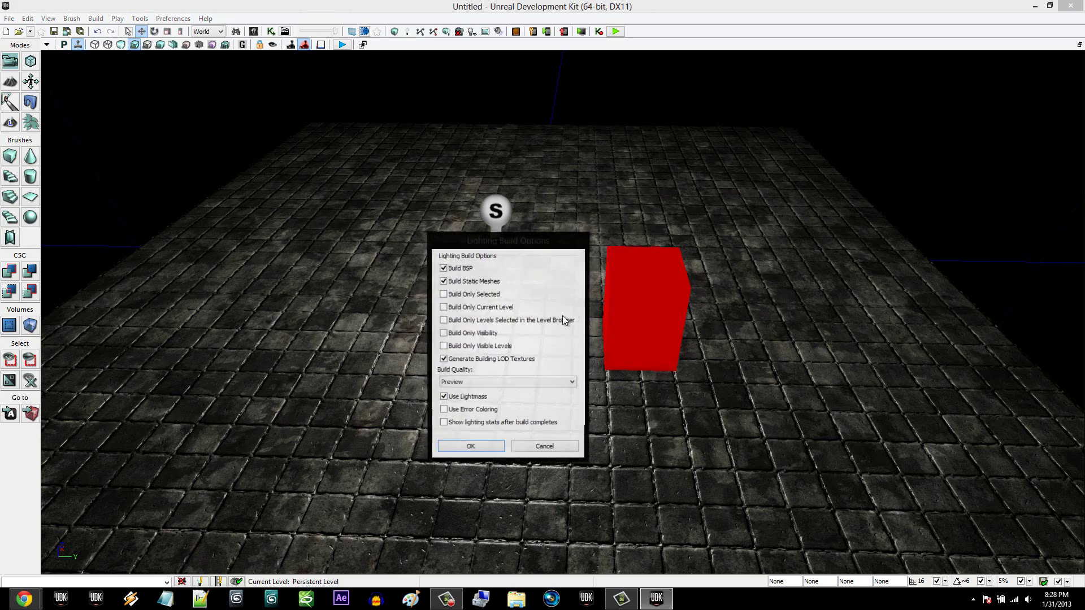
pyautogui.click(474, 449)
pyautogui.click(727, 297)
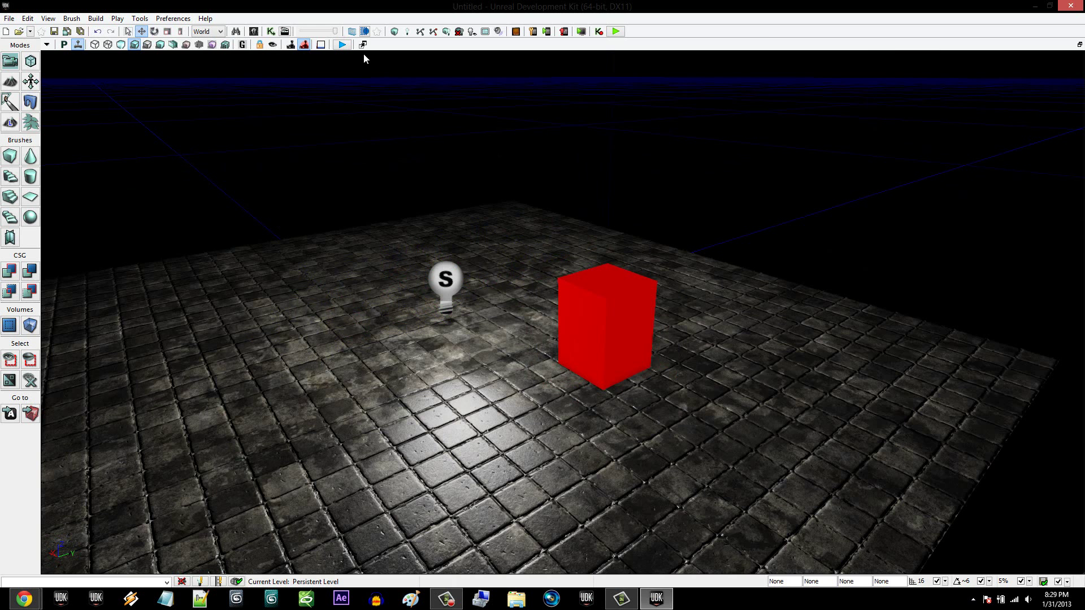
# Step: Add an ImageReflectionSceneCapture actor from the Uncategorized actor classes onto the tiled floor and close the browser
pyautogui.click(270, 33)
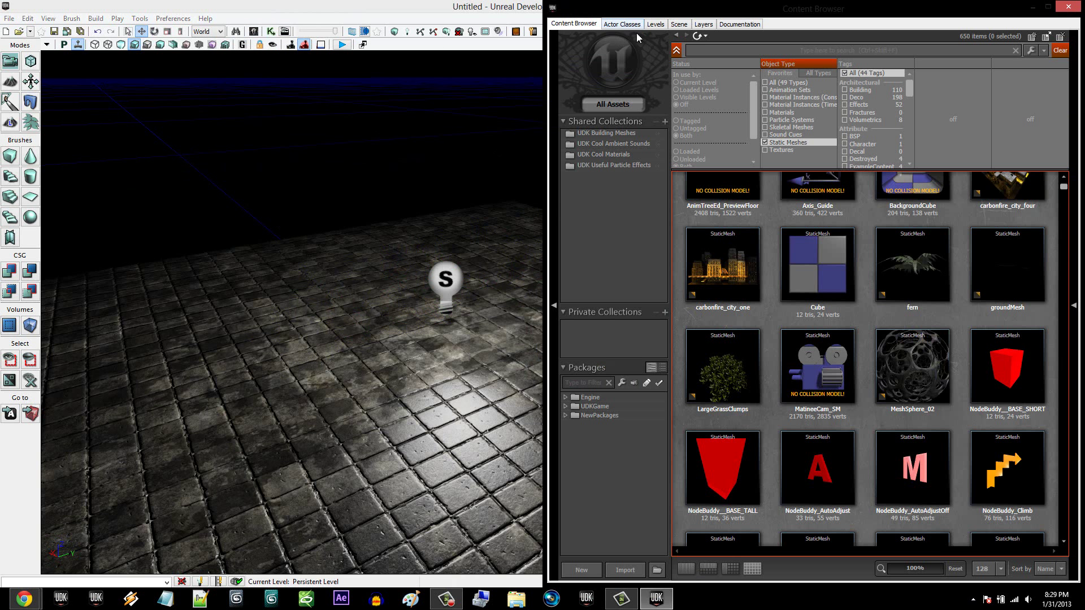
pyautogui.click(619, 24)
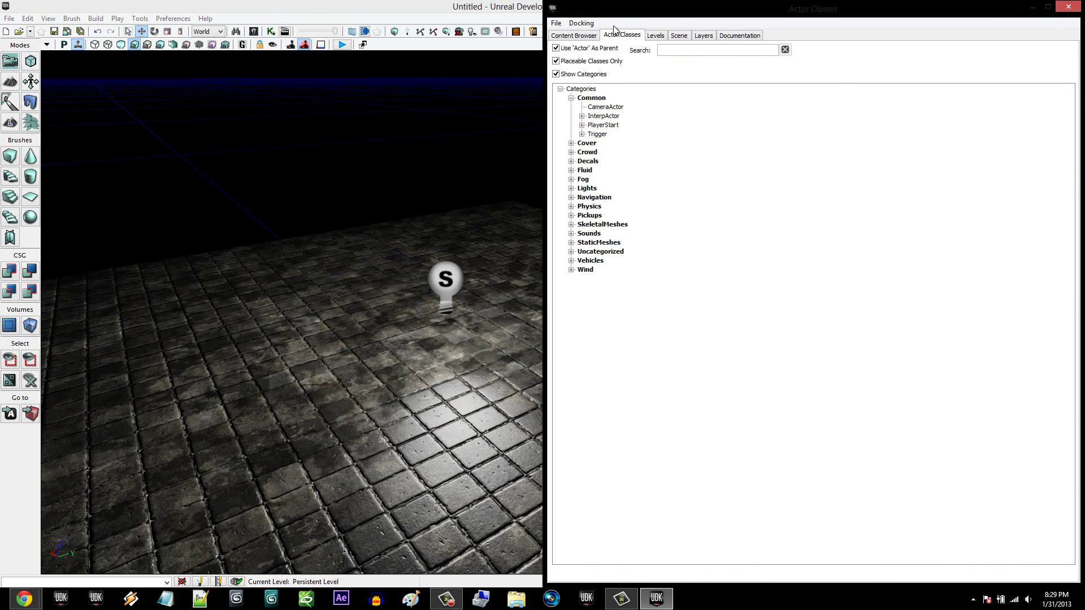
pyautogui.click(571, 252)
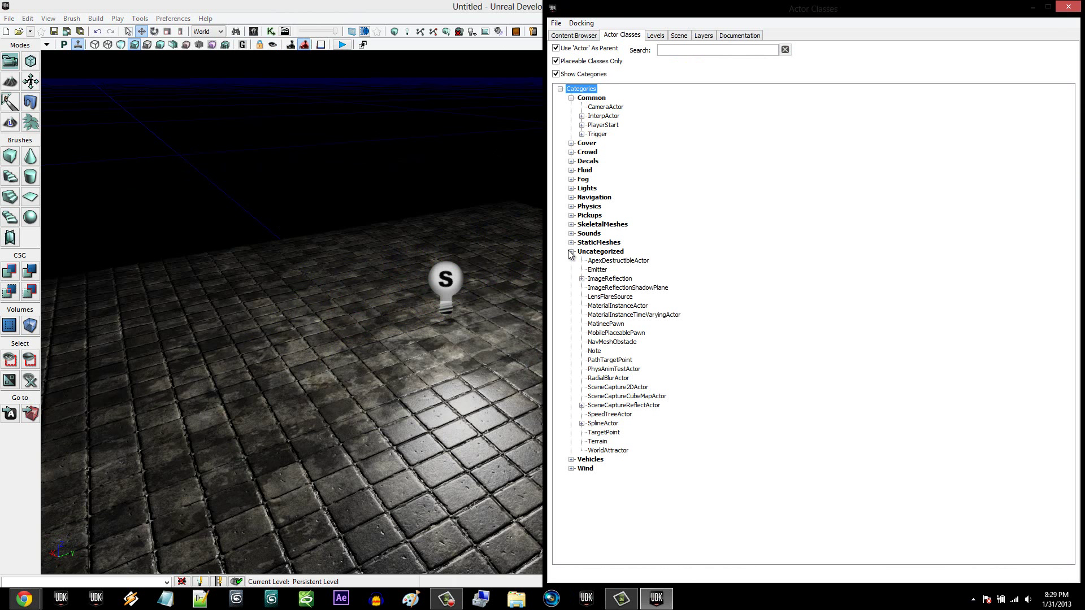
pyautogui.click(582, 278)
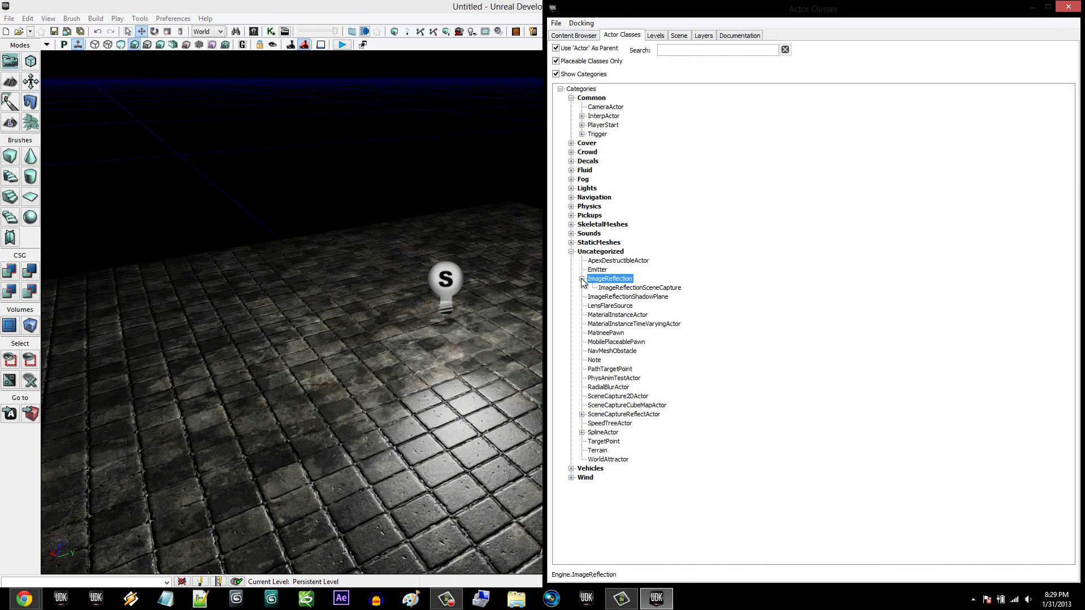
pyautogui.click(617, 289)
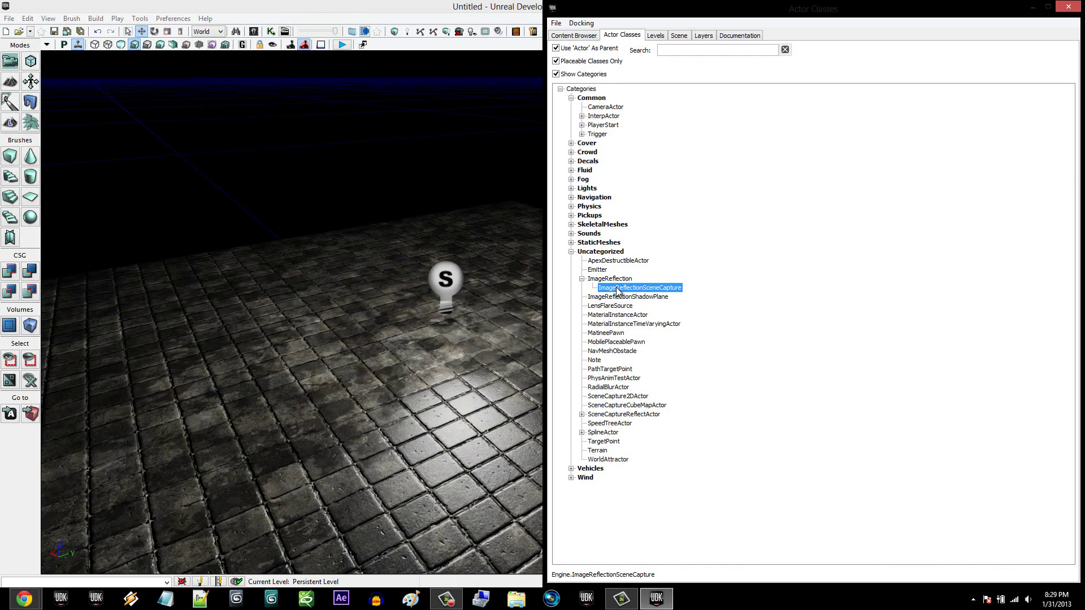
pyautogui.click(401, 419)
pyautogui.click(1070, 7)
# Step: Raise the scene capture actor above the floor and rotate its white disc about the vertical axis
pyautogui.moveTo(520, 302); pyautogui.dragTo(482, 298, button='right')
pyautogui.moveTo(436, 303); pyautogui.dragTo(343, 63)
pyautogui.press('space')
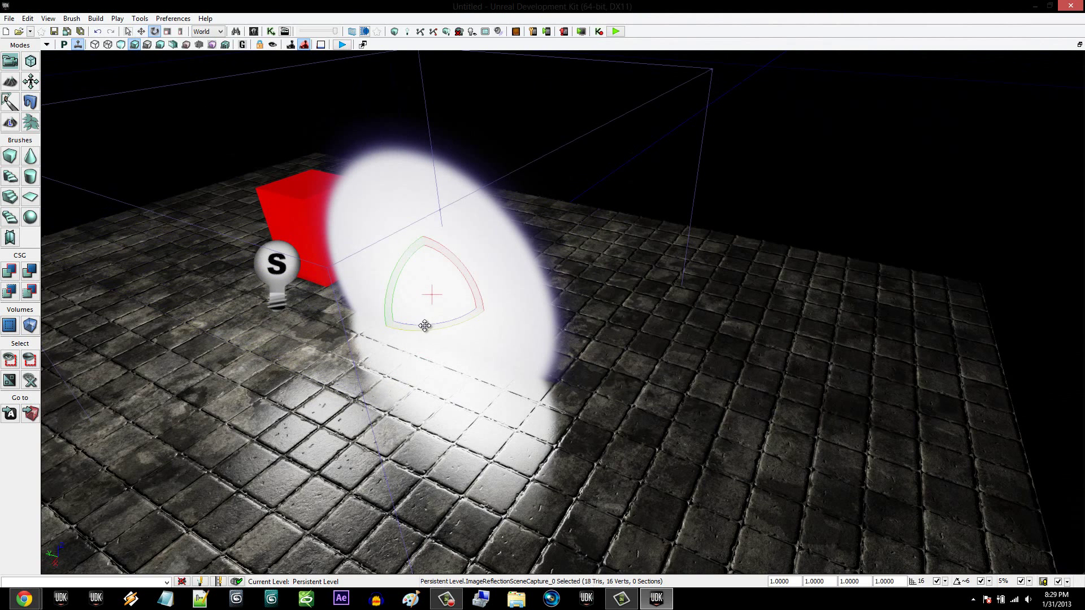
pyautogui.moveTo(422, 324); pyautogui.dragTo(576, 275)
pyautogui.press('space')
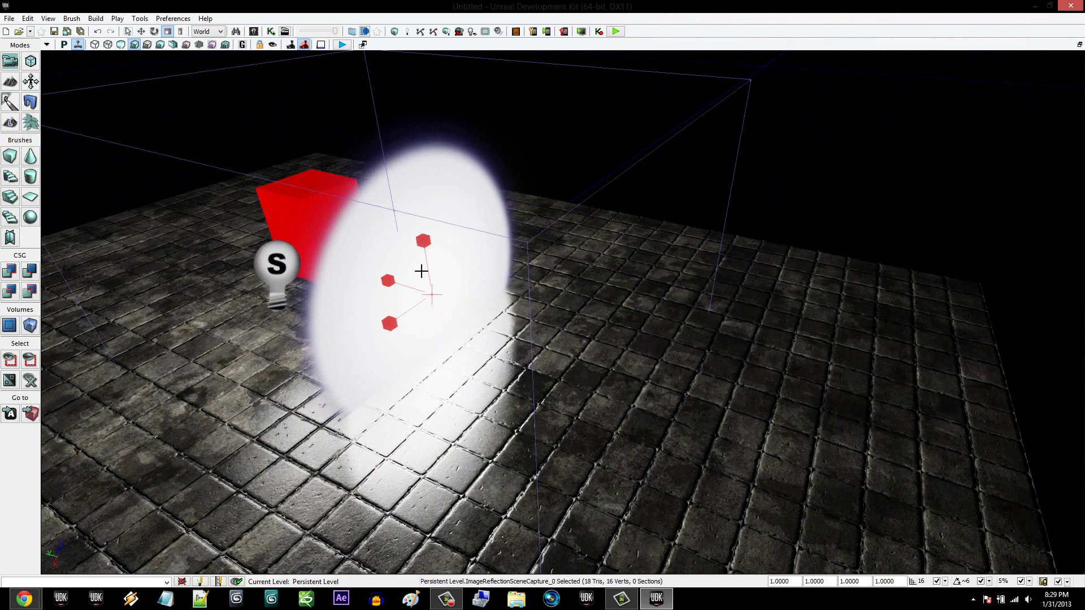
pyautogui.press('space')
# Step: Move the scene capture actor along the floor to line it up with the red box
pyautogui.press('d')
pyautogui.moveTo(458, 297); pyautogui.dragTo(419, 261, button='right')
pyautogui.press('a')
pyautogui.press('s')
pyautogui.moveTo(341, 227); pyautogui.dragTo(394, 214)
# Step: Nudge the scene capture actor's position slightly and update its image reflection capture of the red box
pyautogui.moveTo(386, 213); pyautogui.dragTo(598, 317, button='right')
pyautogui.press('a')
pyautogui.press('w')
pyautogui.press('d')
pyautogui.press('a')
pyautogui.press('d')
pyautogui.moveTo(597, 316); pyautogui.dragTo(592, 310)
pyautogui.rightClick(558, 309)
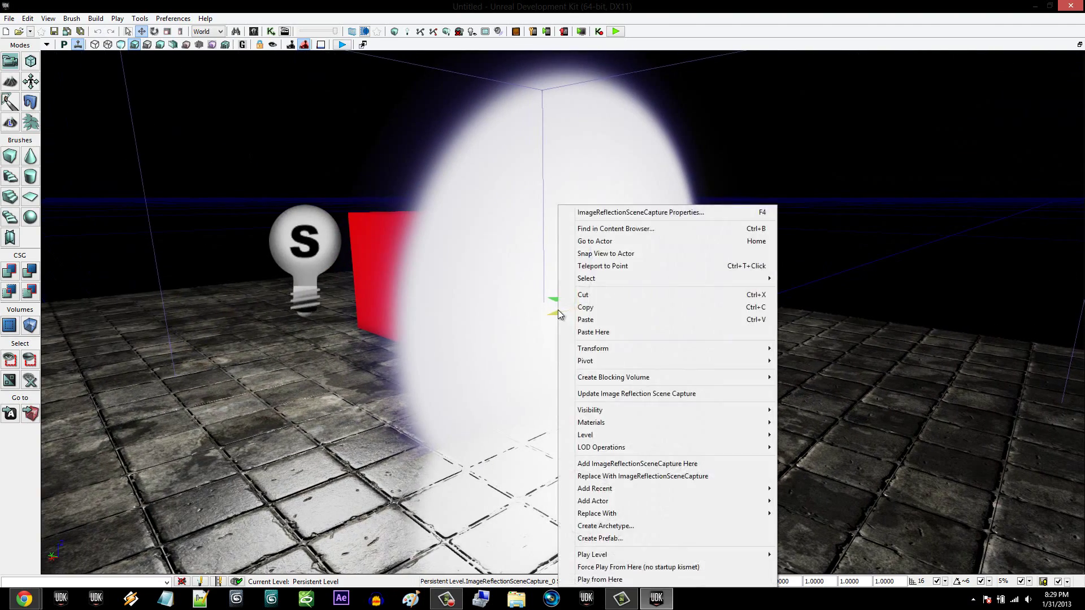
pyautogui.click(662, 396)
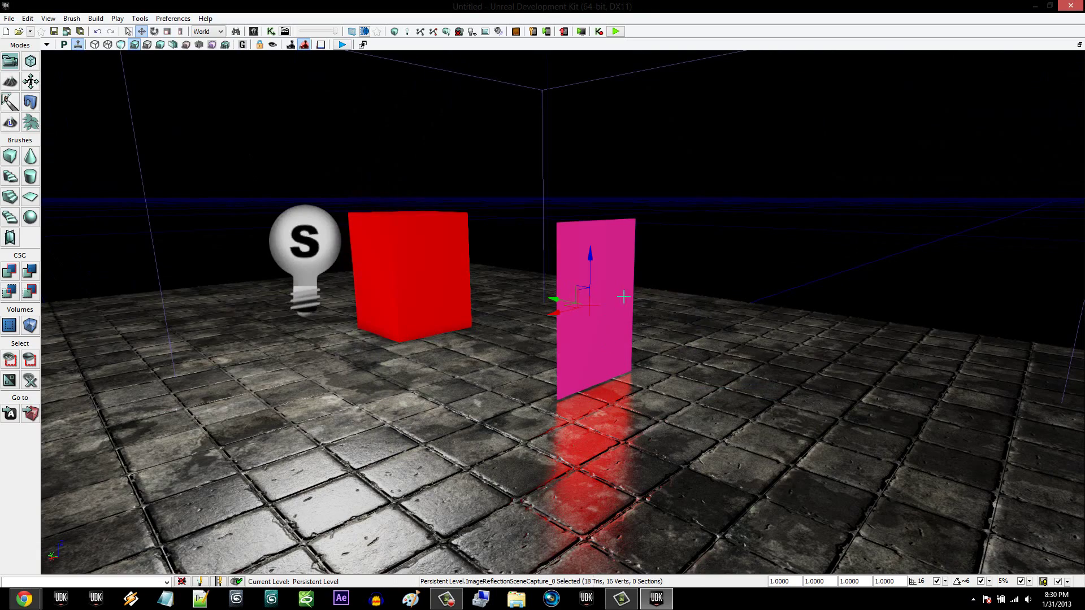
# Step: Move the captured reflection plane into the red box so the floor reflection starts at the box's base
pyautogui.moveTo(593, 297); pyautogui.dragTo(655, 328, button='right')
pyautogui.scroll(-5, 630, 293)
pyautogui.scroll(5, 629, 293)
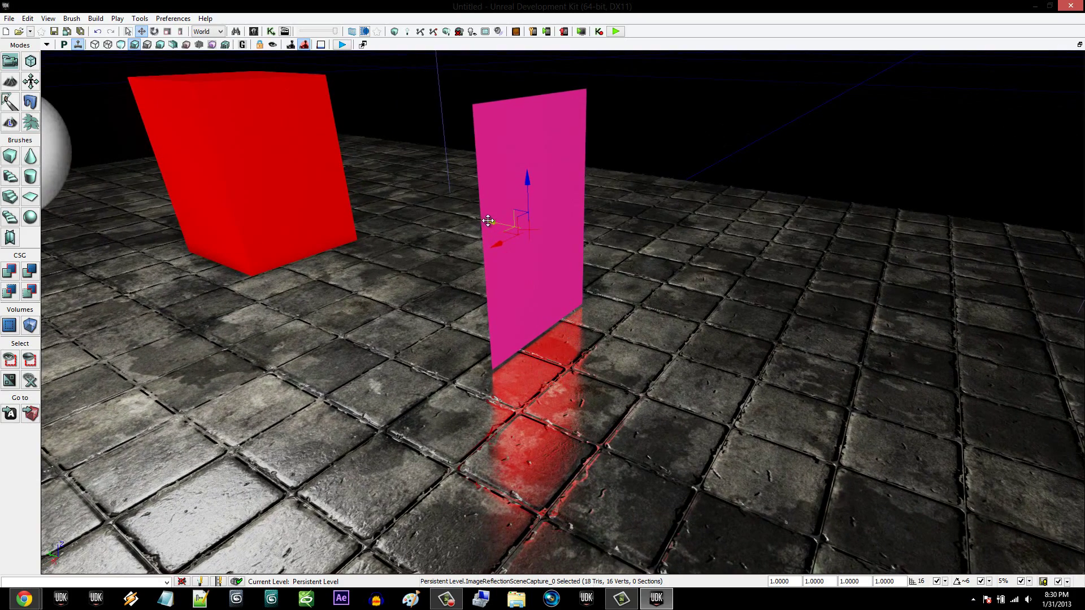
pyautogui.moveTo(488, 220); pyautogui.dragTo(258, 184)
pyautogui.moveTo(399, 218); pyautogui.dragTo(446, 218, button='right')
pyautogui.moveTo(332, 244); pyautogui.dragTo(435, 166, button='right')
pyautogui.keyDown('alt'); pyautogui.moveTo(436, 162); pyautogui.dragTo(281, 144); pyautogui.keyUp('alt')
# Step: Select the point light and move it toward the red box until it overlaps the box's near edge in view
pyautogui.click(317, 148)
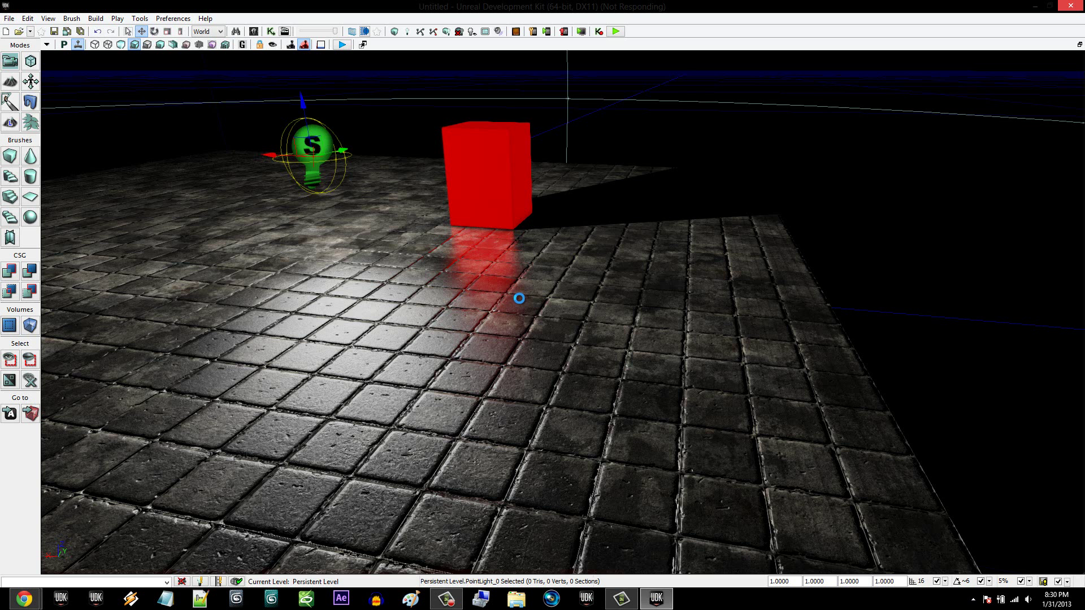
pyautogui.rightClick(519, 299)
pyautogui.click(458, 287)
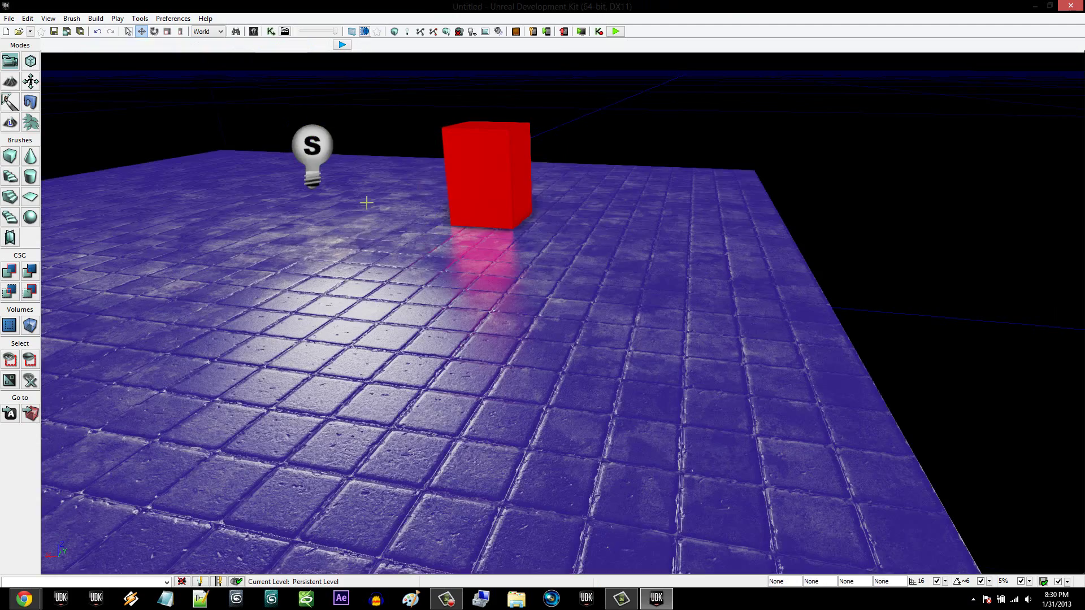
pyautogui.click(320, 136)
pyautogui.moveTo(275, 156); pyautogui.dragTo(547, 226)
pyautogui.moveTo(525, 171); pyautogui.dragTo(485, 157, button='right')
pyautogui.moveTo(485, 157); pyautogui.dragTo(544, 177)
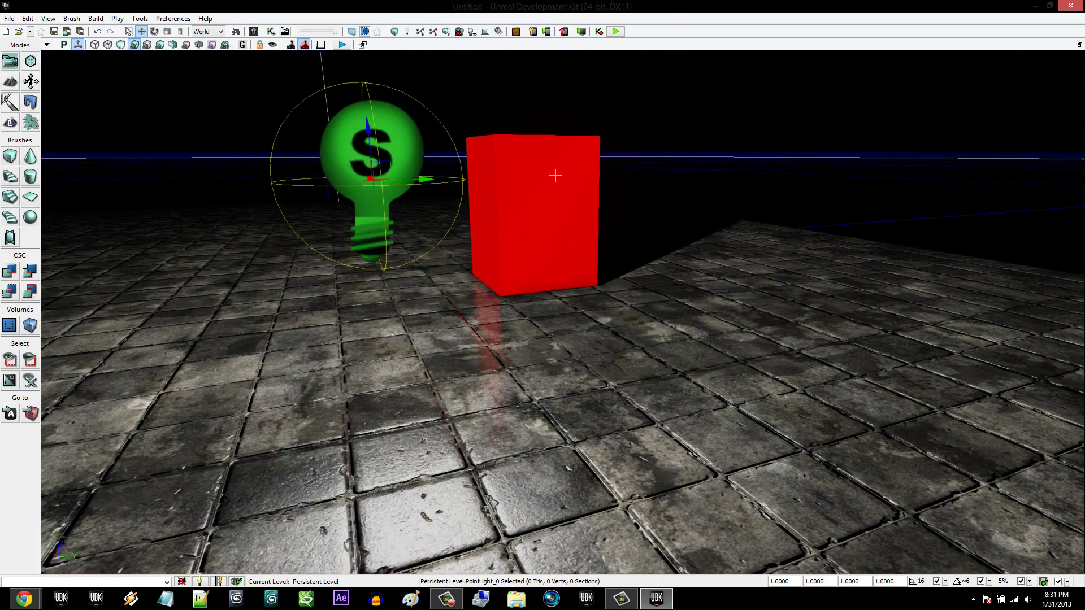
pyautogui.moveTo(433, 186); pyautogui.dragTo(524, 174)
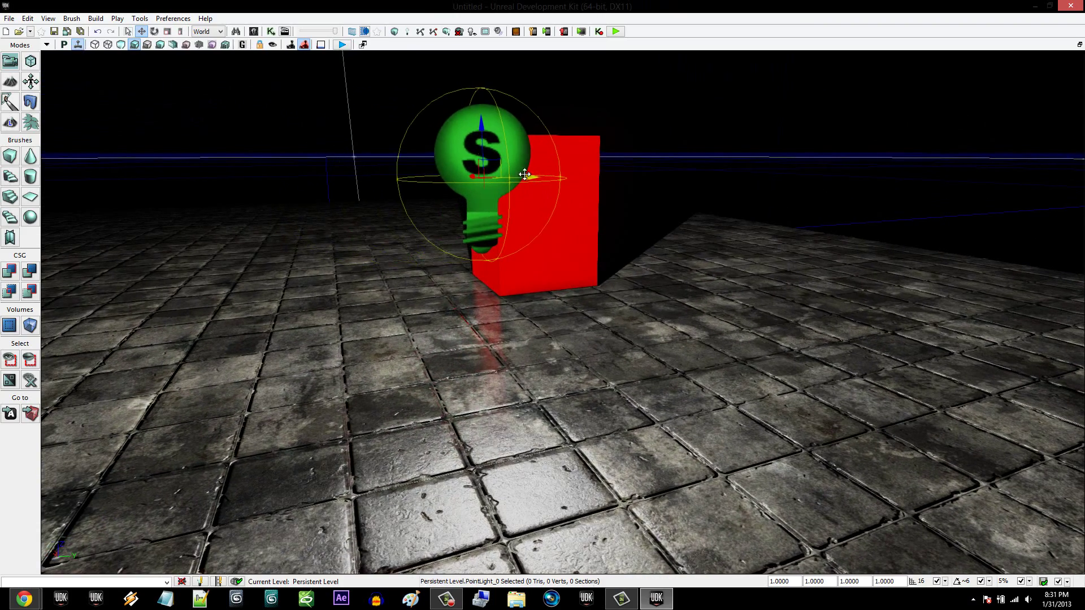
# Step: Rebuild the level lighting at Preview quality with Lightmass, BSP and static meshes included, and dismiss the map check report
pyautogui.click(407, 32)
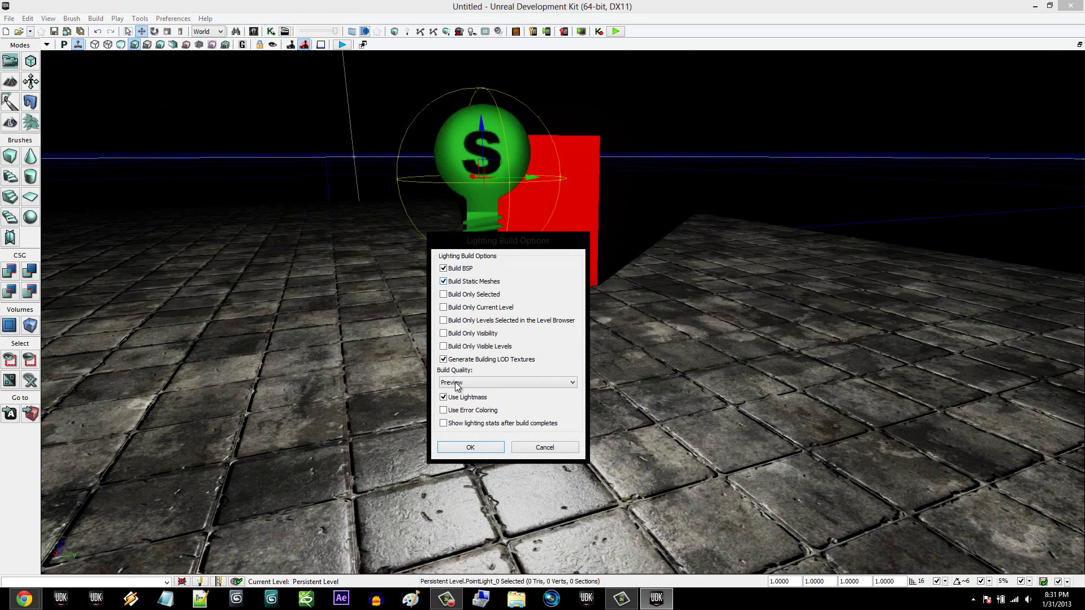
pyautogui.click(469, 448)
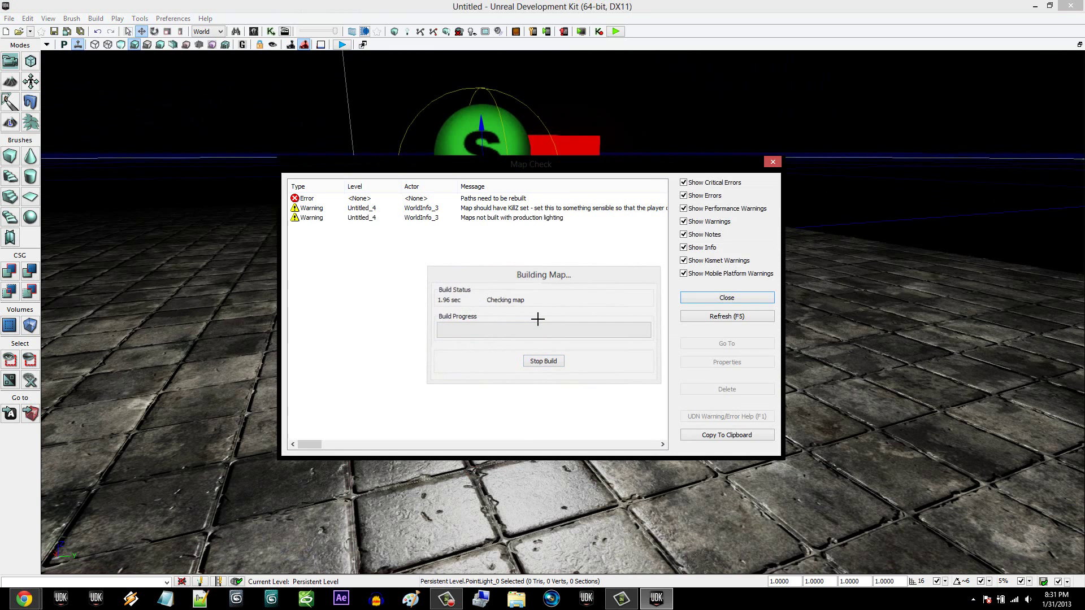
pyautogui.click(696, 298)
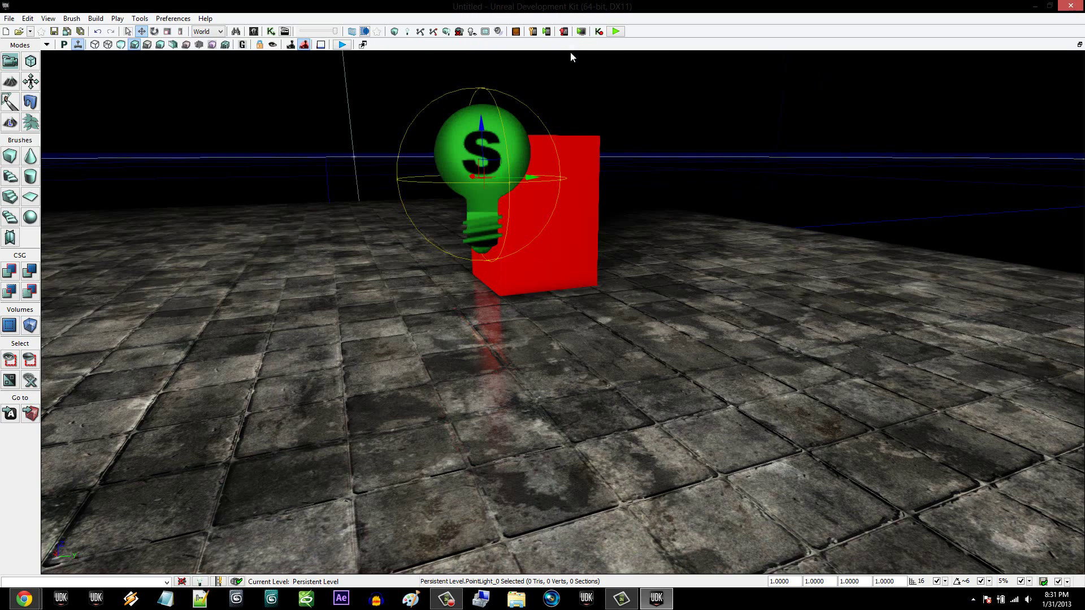
# Step: Play the level from the floor near the red box, walk around to inspect its floor reflection, and exit the preview
pyautogui.rightClick(368, 375)
pyautogui.click(410, 357)
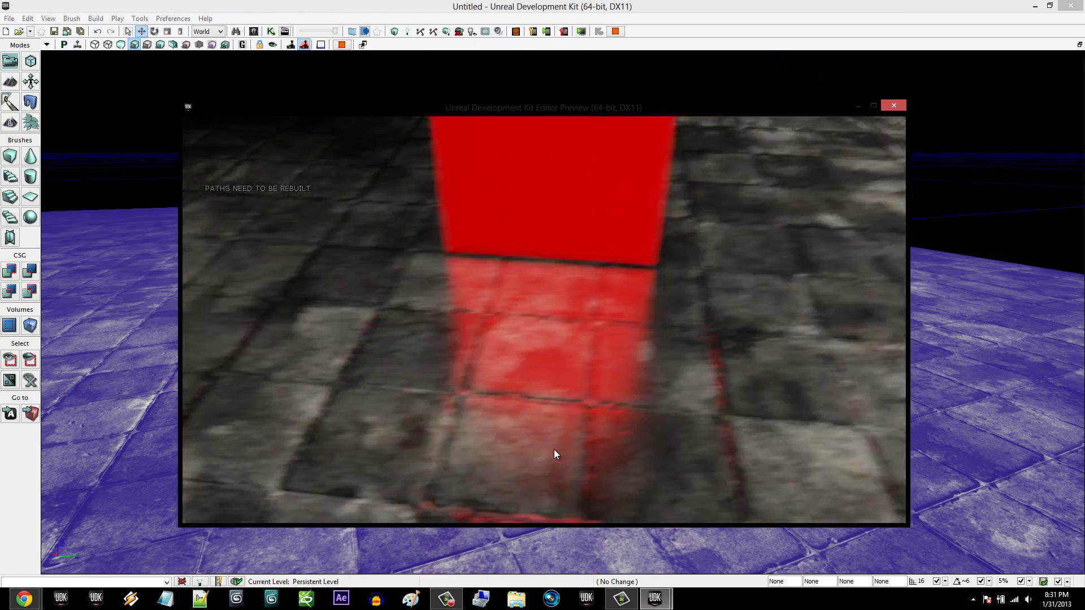
pyautogui.press('a')
pyautogui.press('d')
pyautogui.press('s')
pyautogui.press('w')
pyautogui.press('d')
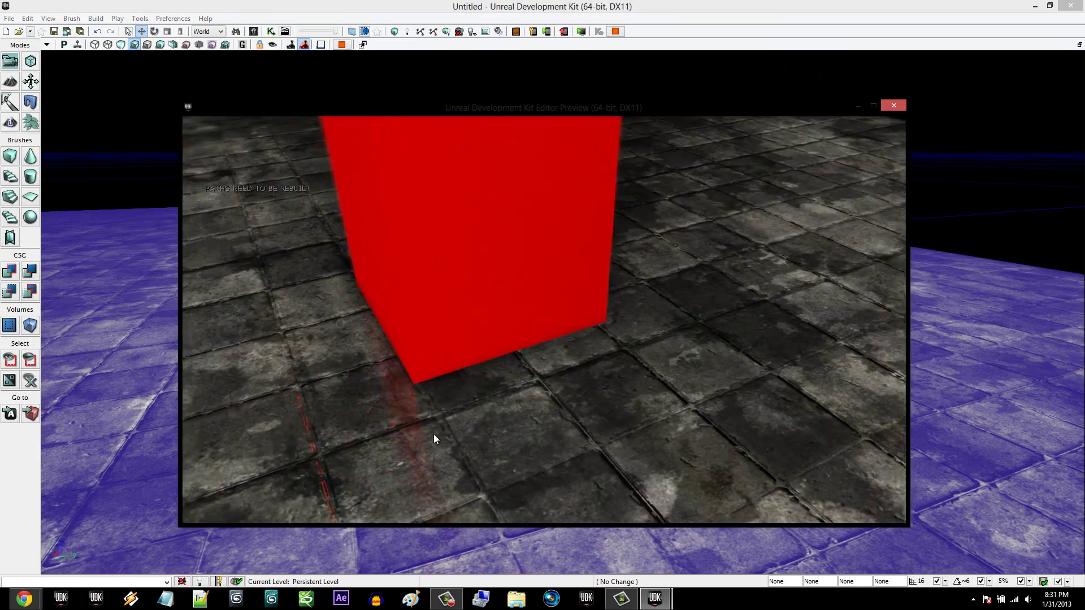
pyautogui.press('a')
pyautogui.press('d')
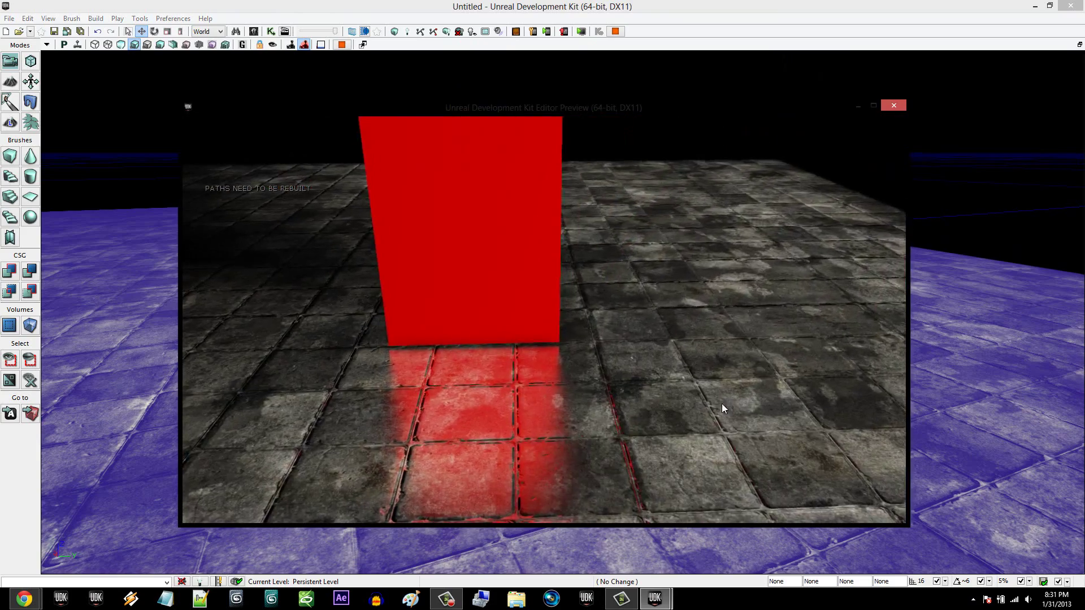
pyautogui.press('d')
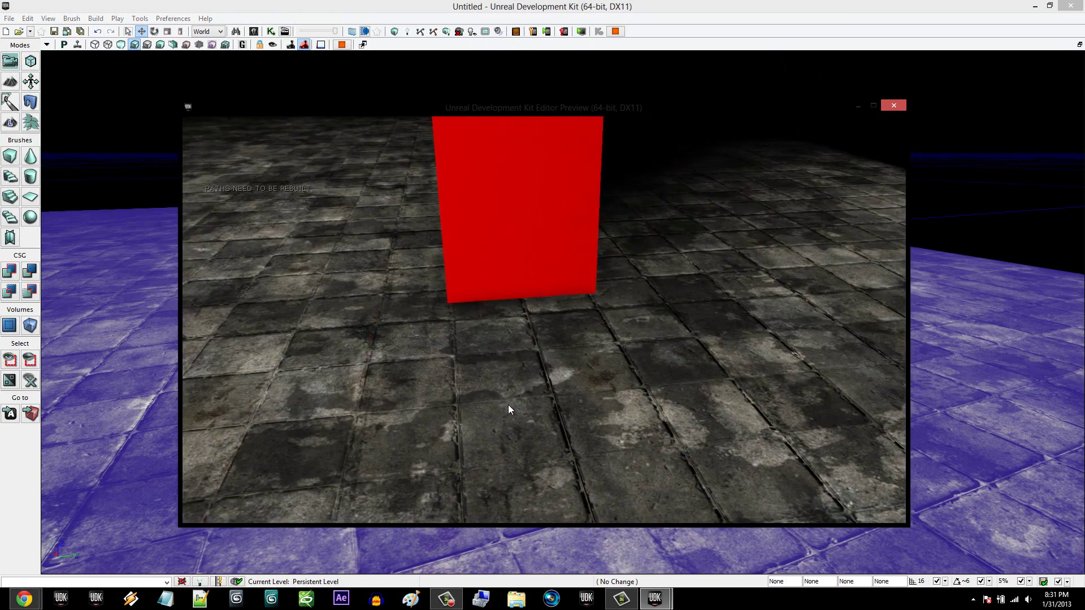
pyautogui.press('d')
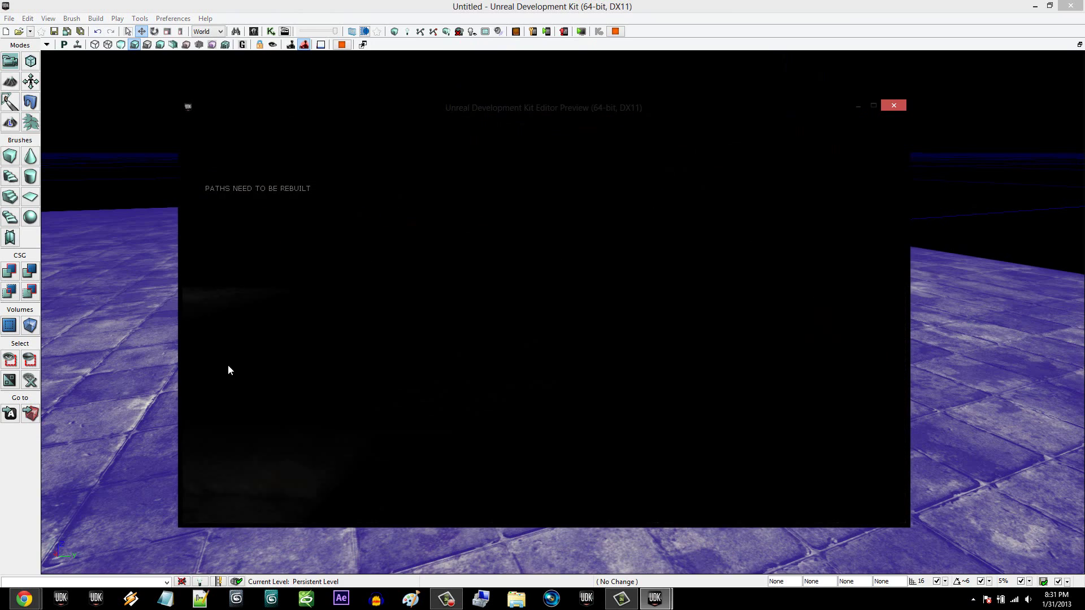
pyautogui.press('Escape')
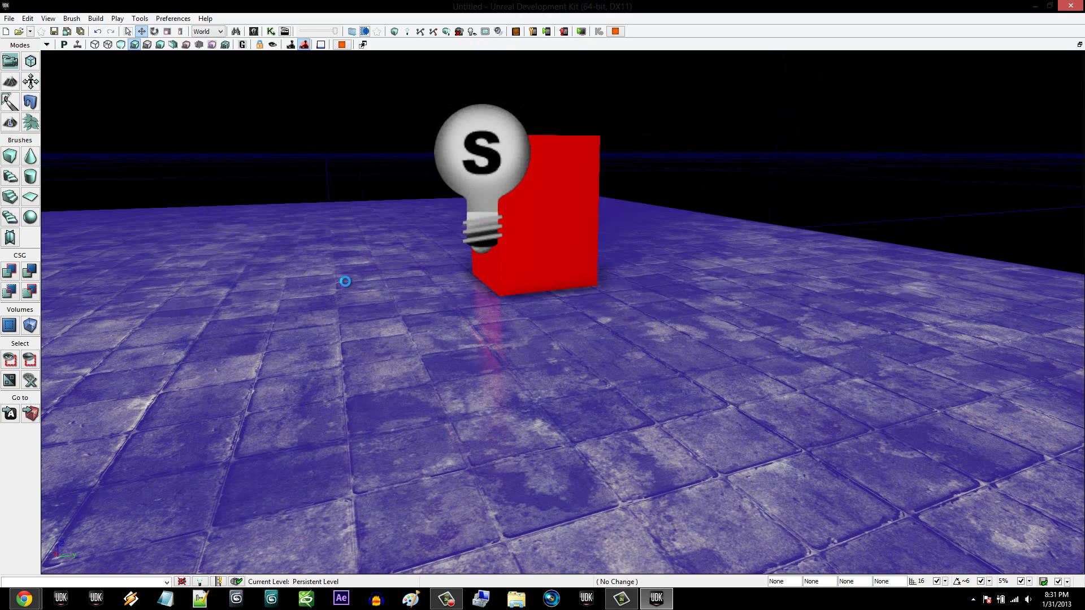
# Step: Deselect the floor and examine the red box's floor reflection in the level from several angles and distances
pyautogui.rightClick(313, 277)
pyautogui.rightClick(293, 266)
pyautogui.click(341, 156)
pyautogui.moveTo(362, 269); pyautogui.dragTo(408, 274, button='right')
pyautogui.moveTo(408, 273); pyautogui.dragTo(574, 264)
pyautogui.moveTo(575, 263); pyautogui.dragTo(365, 190, button='right')
pyautogui.moveTo(364, 189); pyautogui.dragTo(640, 348)
pyautogui.moveTo(336, 259); pyautogui.dragTo(310, 211)
pyautogui.moveTo(309, 206); pyautogui.dragTo(318, 226, button='right')
pyautogui.moveTo(330, 341); pyautogui.dragTo(317, 251)
pyautogui.press('a')
pyautogui.press('d')
pyautogui.press('a')
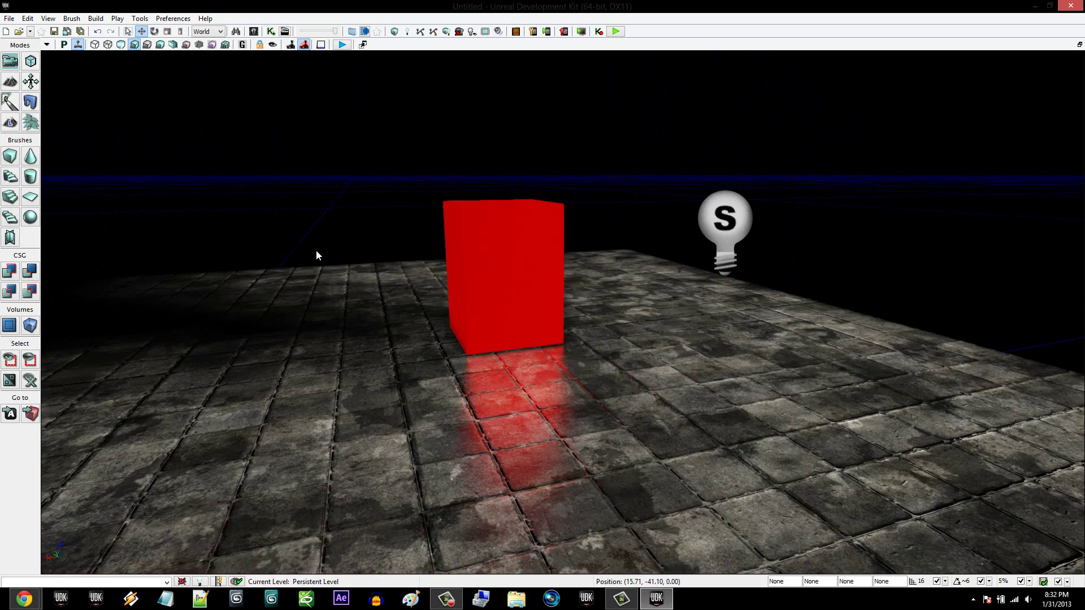
# Step: Switch to the Chrome window with the Epic Games UDK General Discussion forum
pyautogui.moveTo(37, 596)
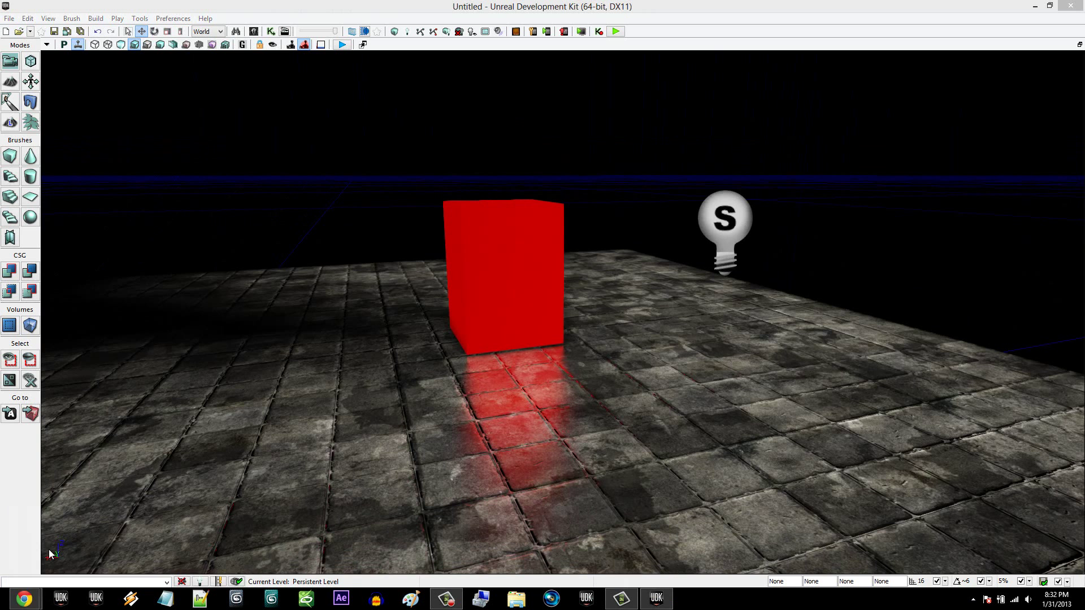
pyautogui.click(70, 494)
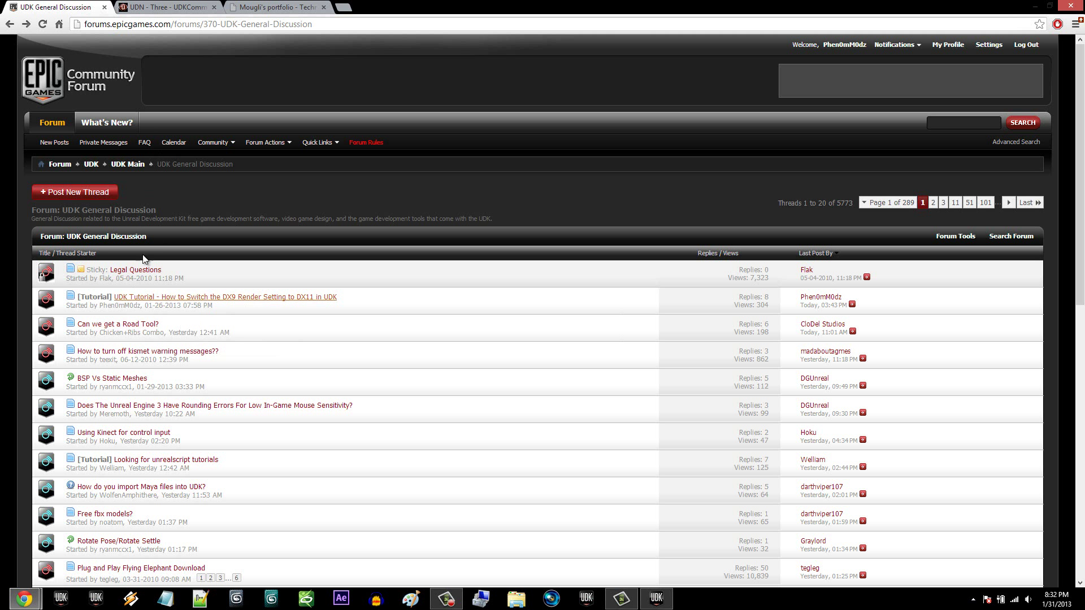